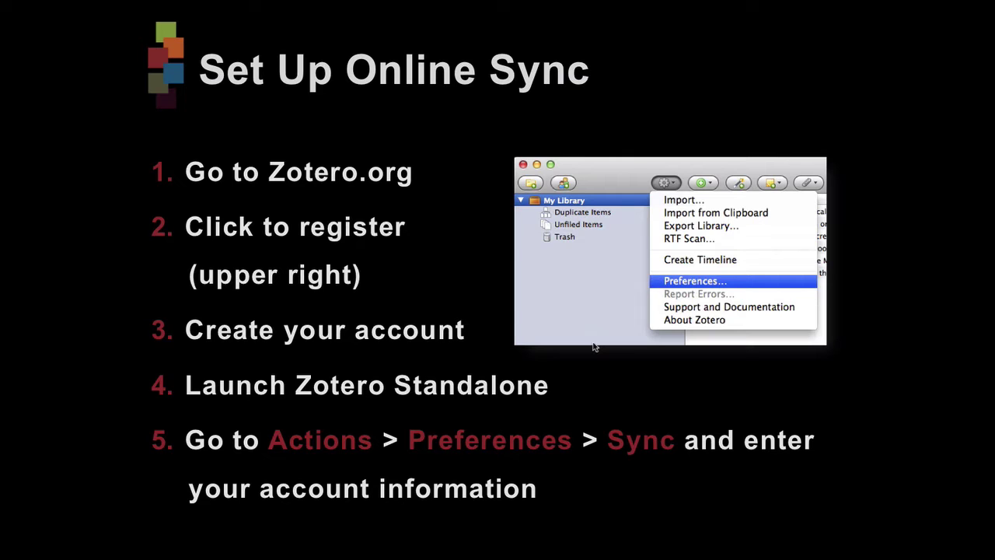
Switch to Chrome and open the account registration form on zotero.org to review its fields
{"action": "key", "text": "super+Tab"}
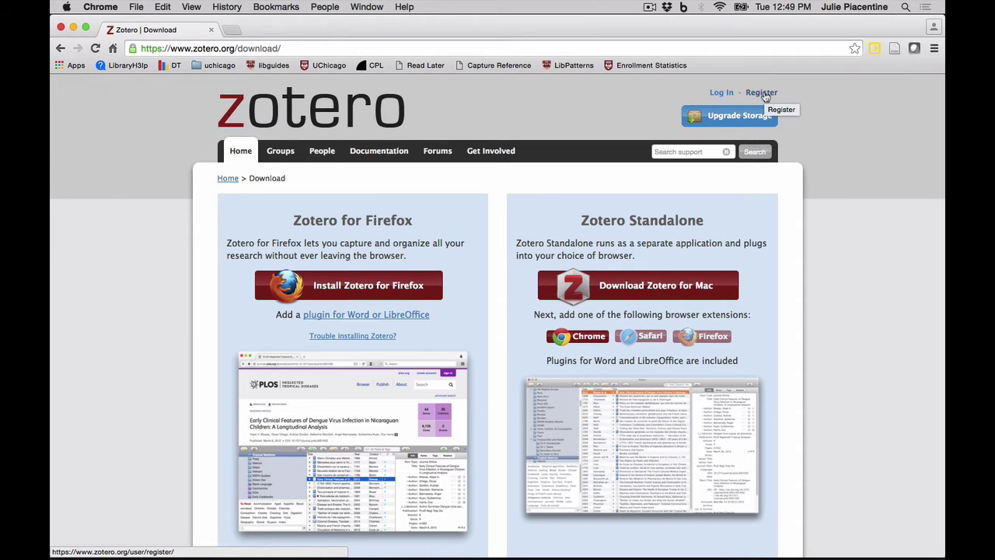
{"action": "left_click", "coordinate": [762, 93]}
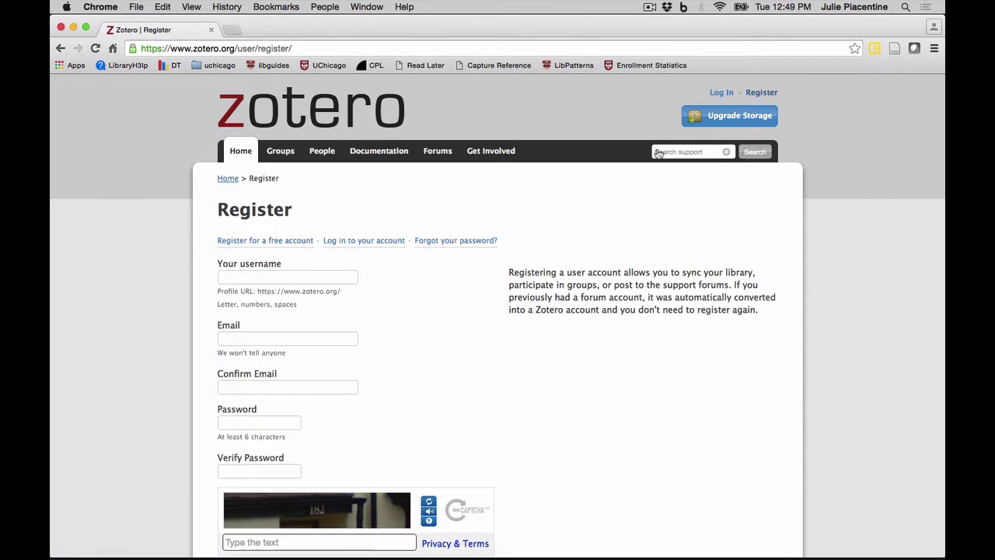
{"action": "scroll", "coordinate": [118, 284], "scroll_direction": "down", "scroll_amount": 3}
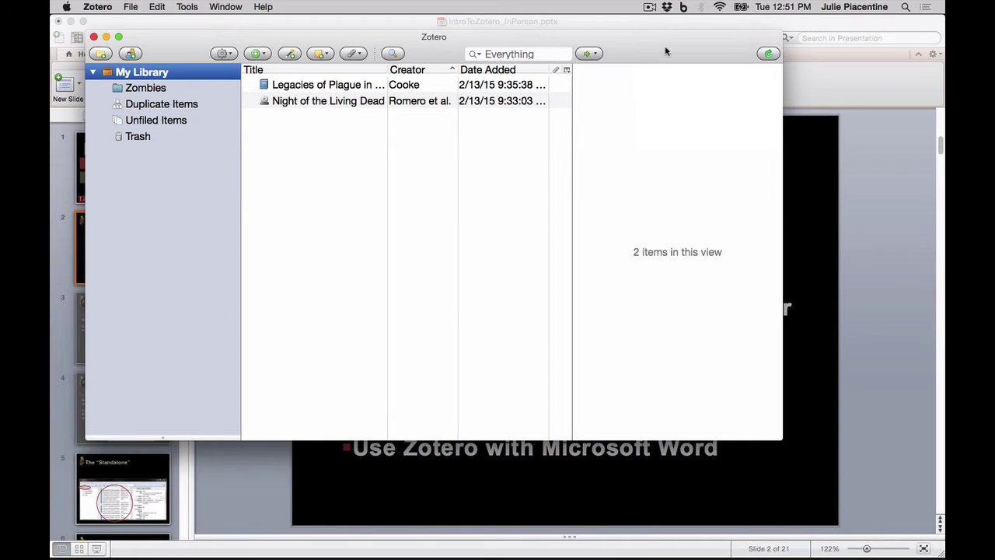
In Zotero, view the details of the book Legacies of Plague and open the Sync preferences
{"action": "left_click", "coordinate": [303, 85]}
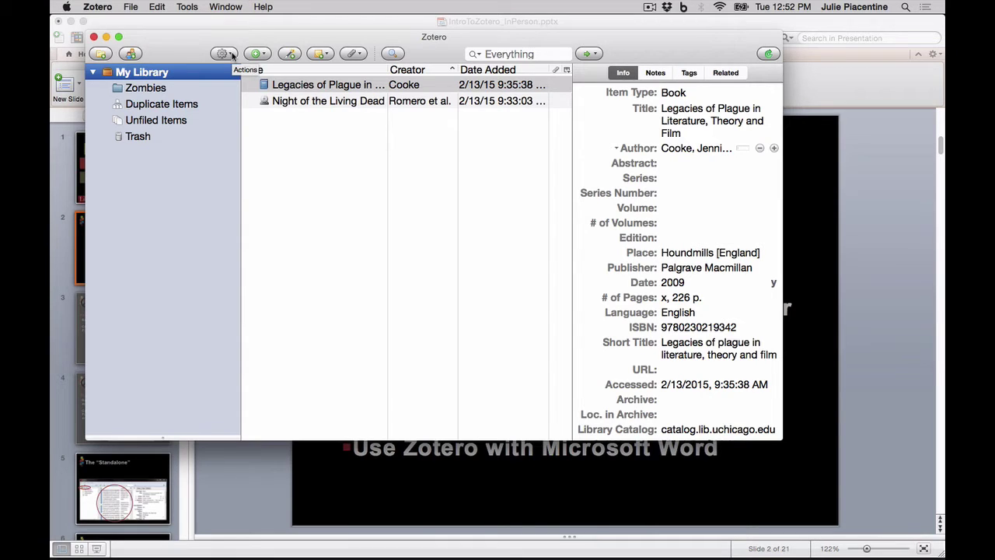
{"action": "left_click", "coordinate": [225, 53]}
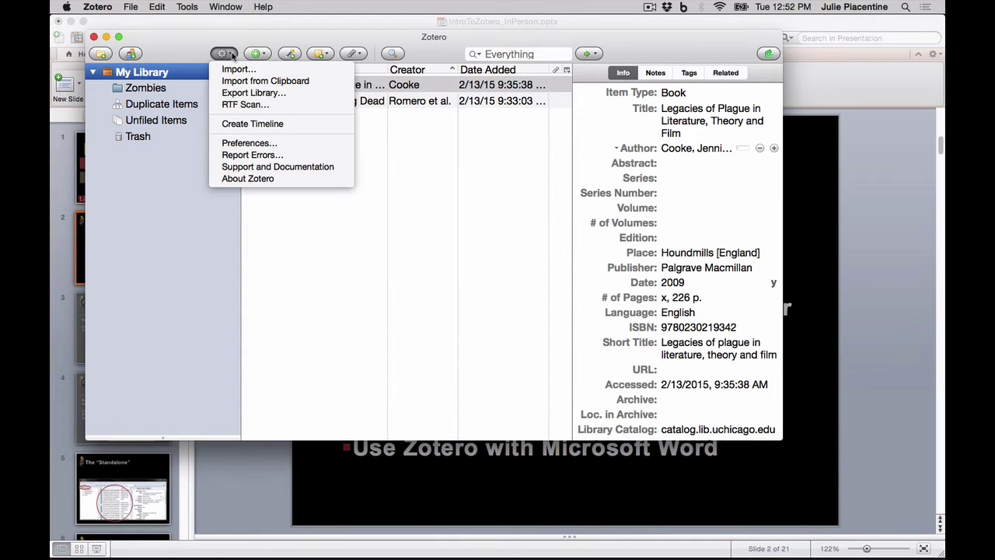
{"action": "left_click", "coordinate": [281, 144]}
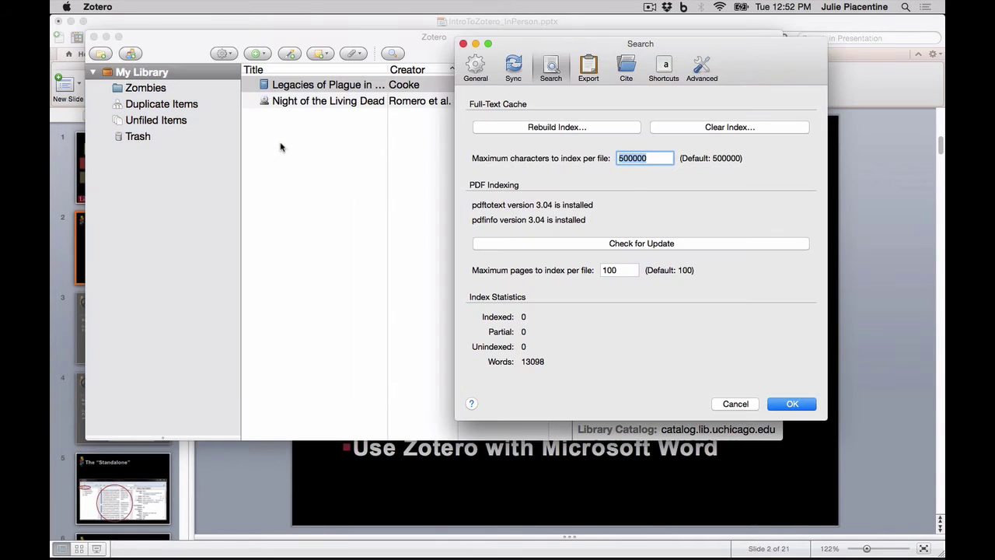
{"action": "left_click", "coordinate": [515, 68]}
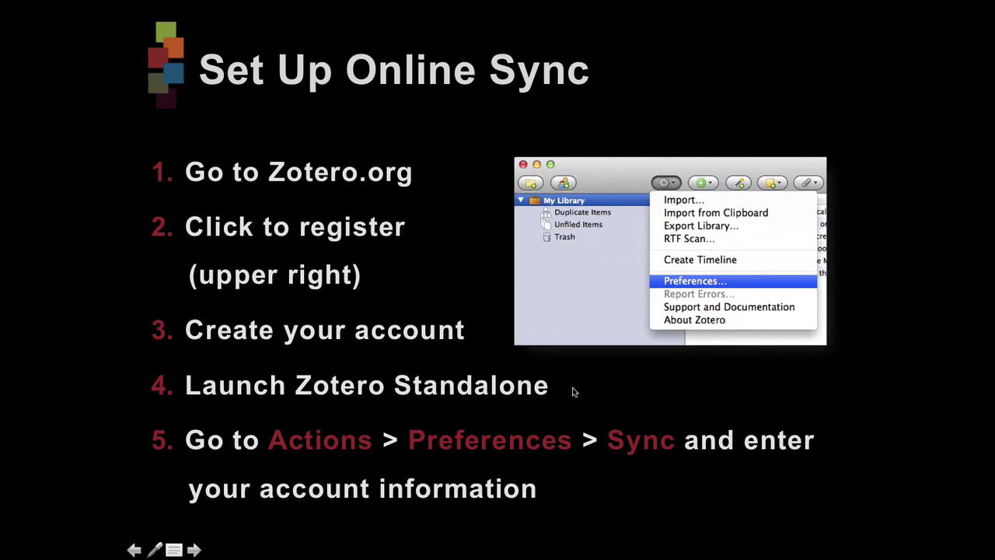
Advance to the PDF indexing slide, return to Zotero, check for a PDF indexing update in the Search preferences, and accept the preferences
{"action": "left_click", "coordinate": [573, 391]}
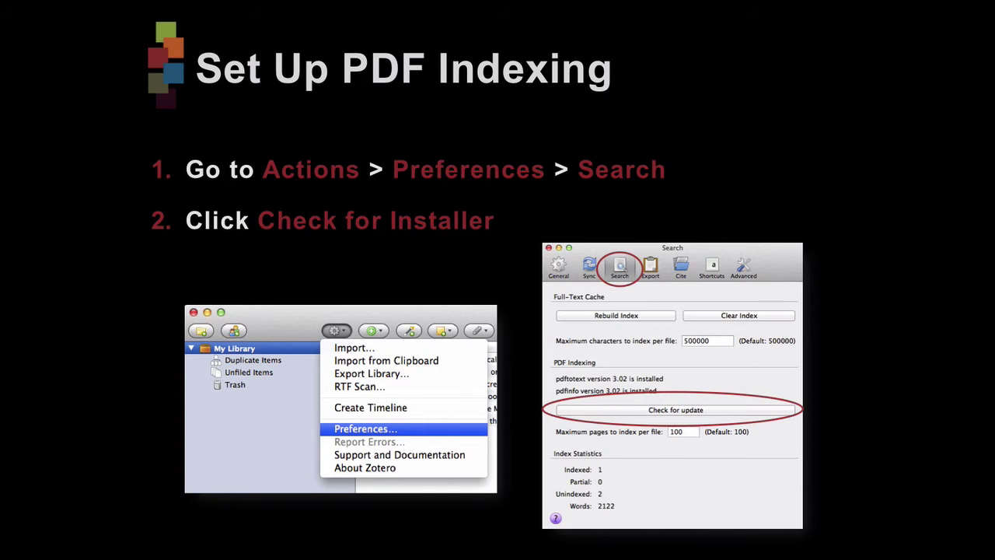
{"action": "key", "text": "super+Tab"}
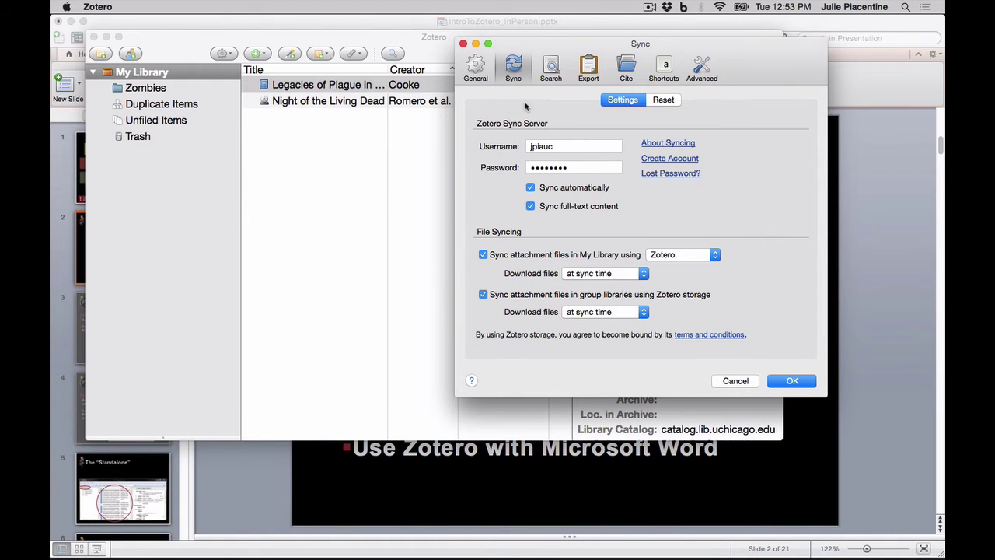
{"action": "left_click", "coordinate": [559, 69]}
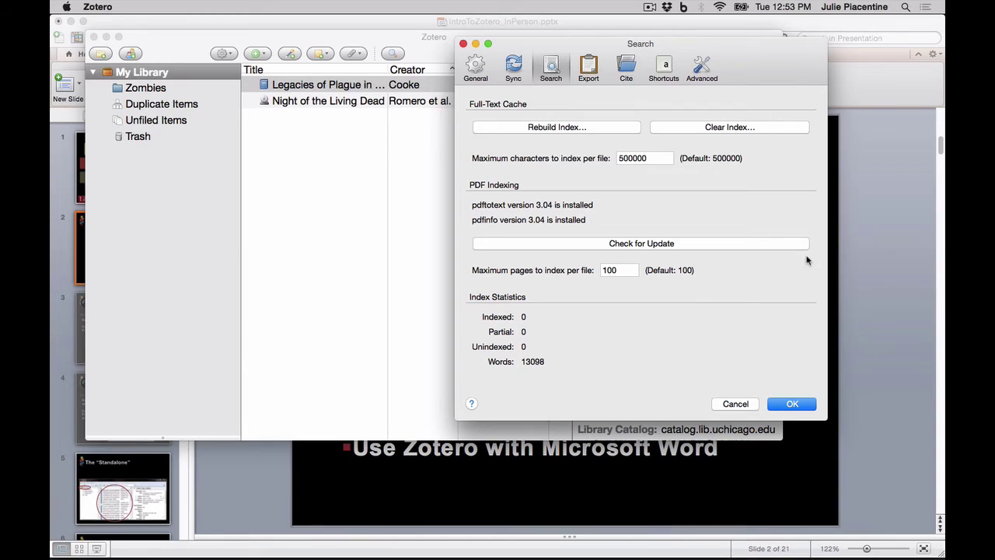
{"action": "left_click", "coordinate": [636, 246]}
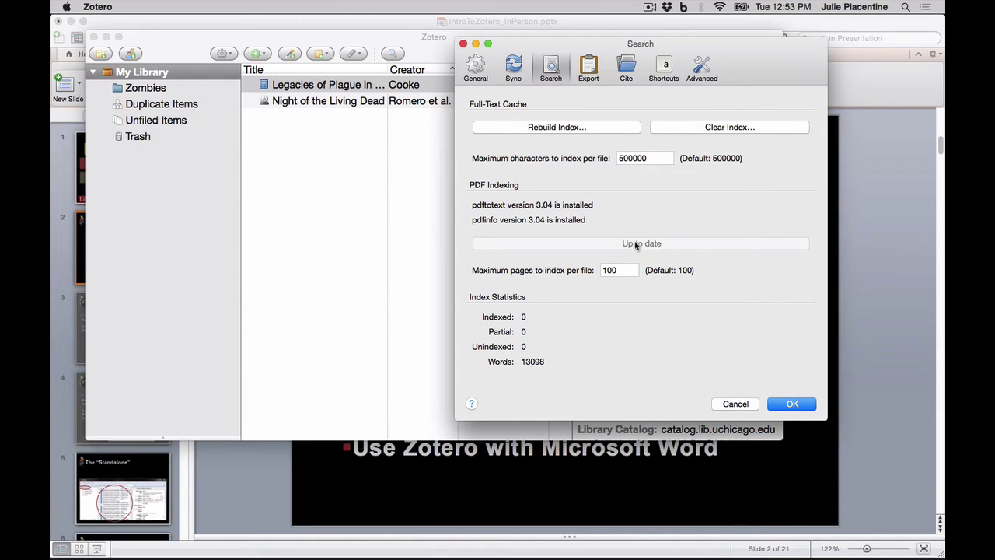
{"action": "left_click", "coordinate": [793, 406]}
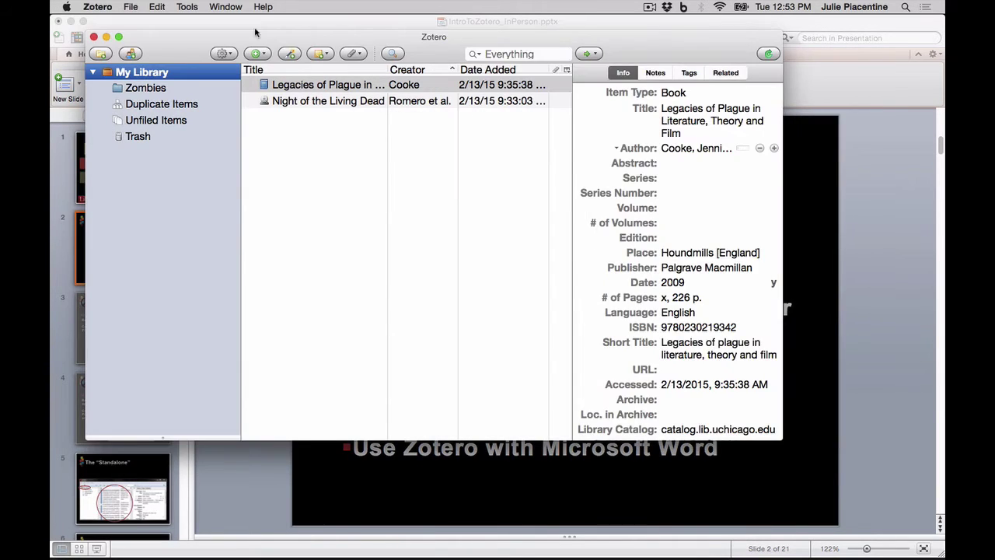
Clear the presentation window out of the way and add Article1.pdf from the desktop to My Library in Zotero
{"action": "left_click", "coordinate": [71, 21]}
{"action": "left_click", "coordinate": [872, 483]}
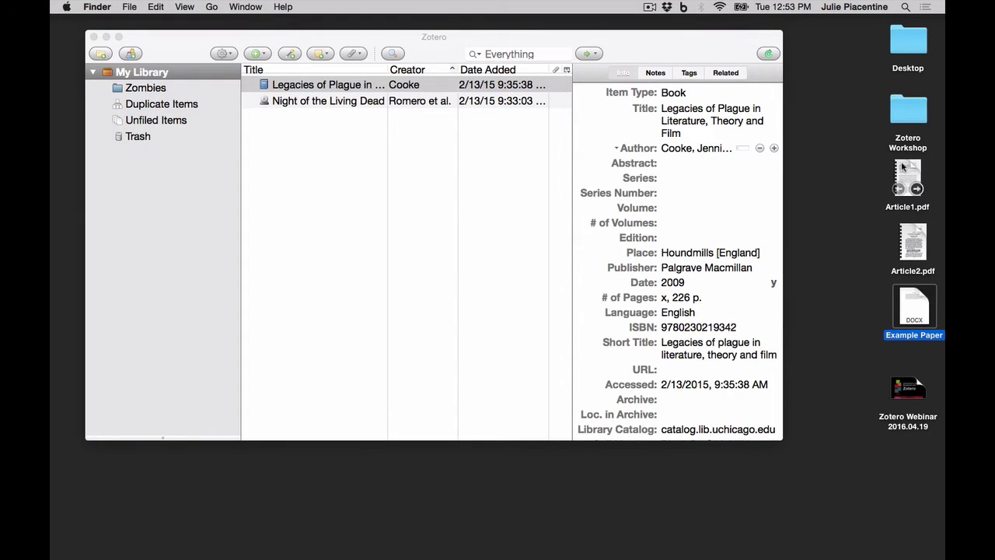
{"action": "mouse_move", "coordinate": [916, 175]}
{"action": "left_click_drag", "start_coordinate": [915, 175], "coordinate": [313, 138]}
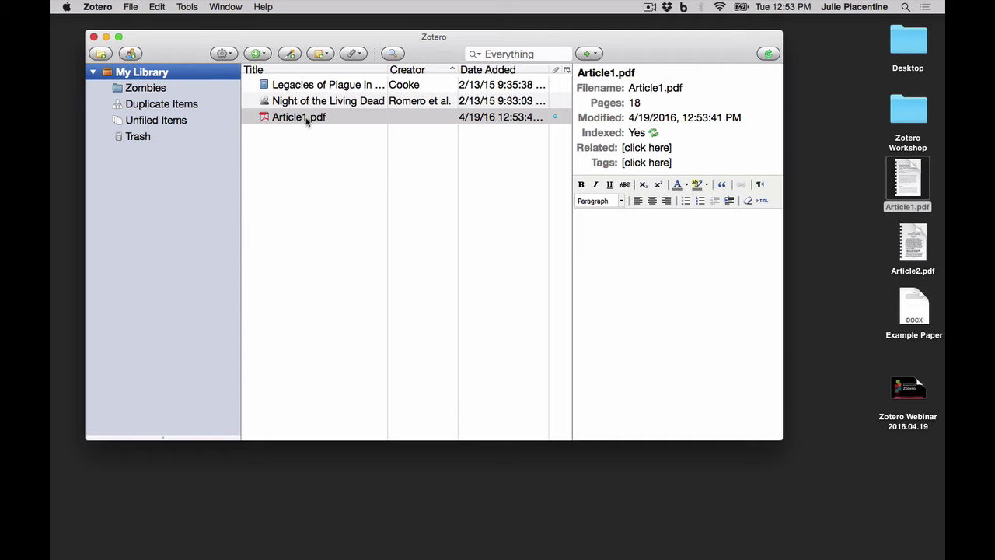
Retrieve the metadata for Article1.pdf, dismiss the progress report, and collapse the resulting parent item
{"action": "right_click", "coordinate": [307, 121]}
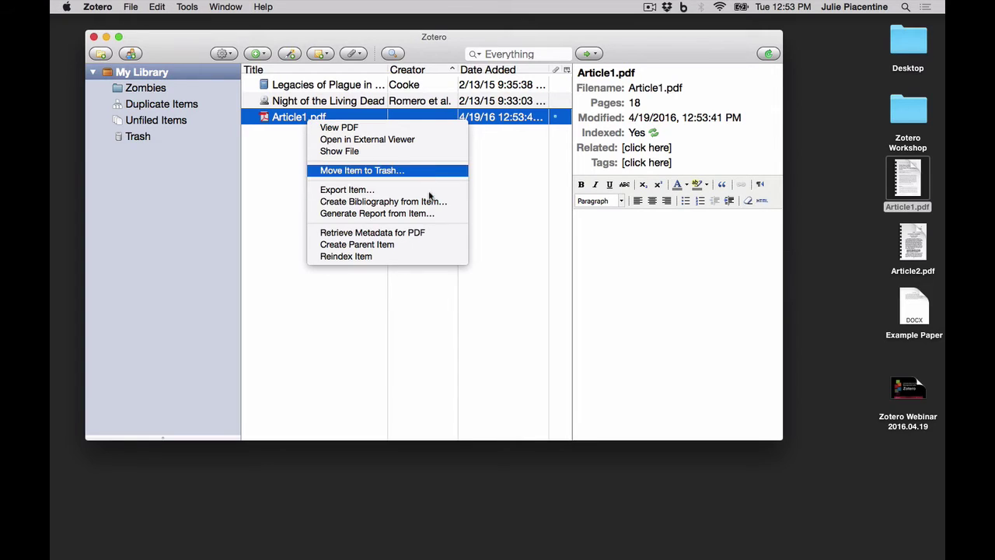
{"action": "left_click", "coordinate": [427, 233]}
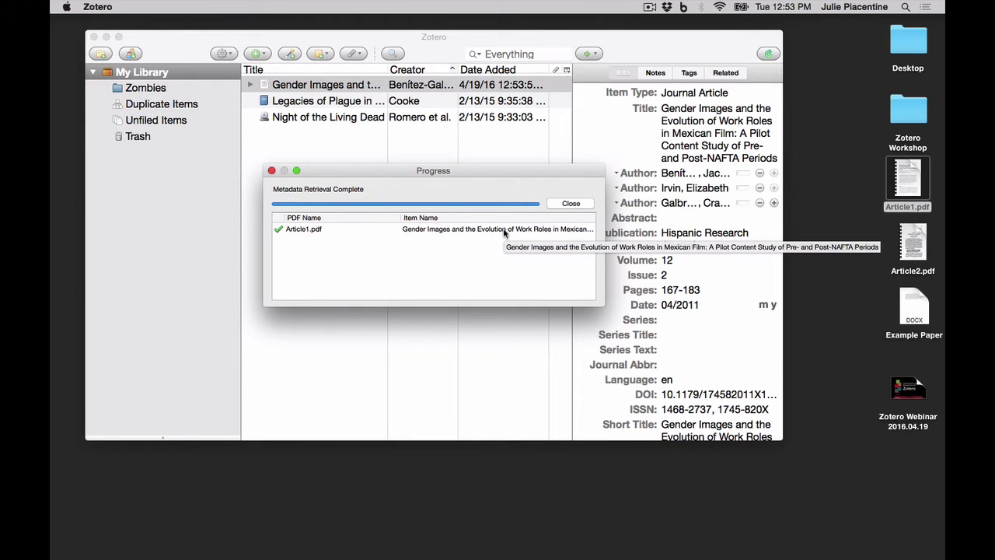
{"action": "left_click", "coordinate": [570, 203]}
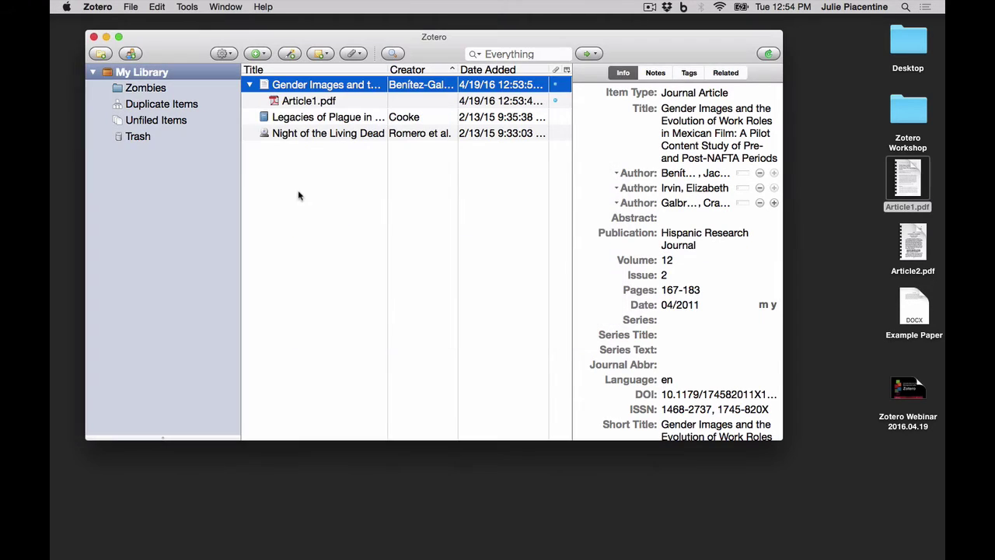
{"action": "left_click", "coordinate": [251, 85]}
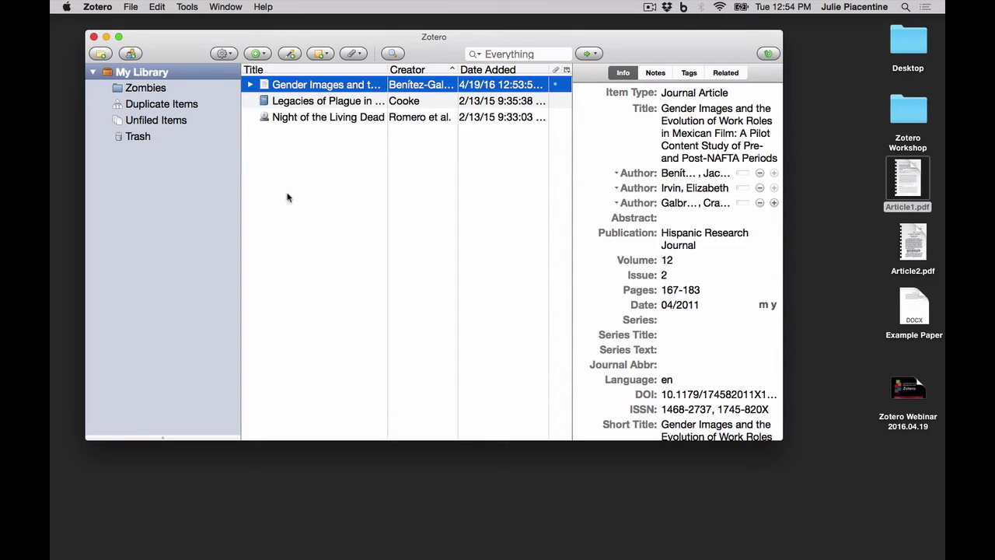
Add Article2.pdf from the desktop to My Library and try to retrieve its metadata
{"action": "left_click", "coordinate": [837, 265]}
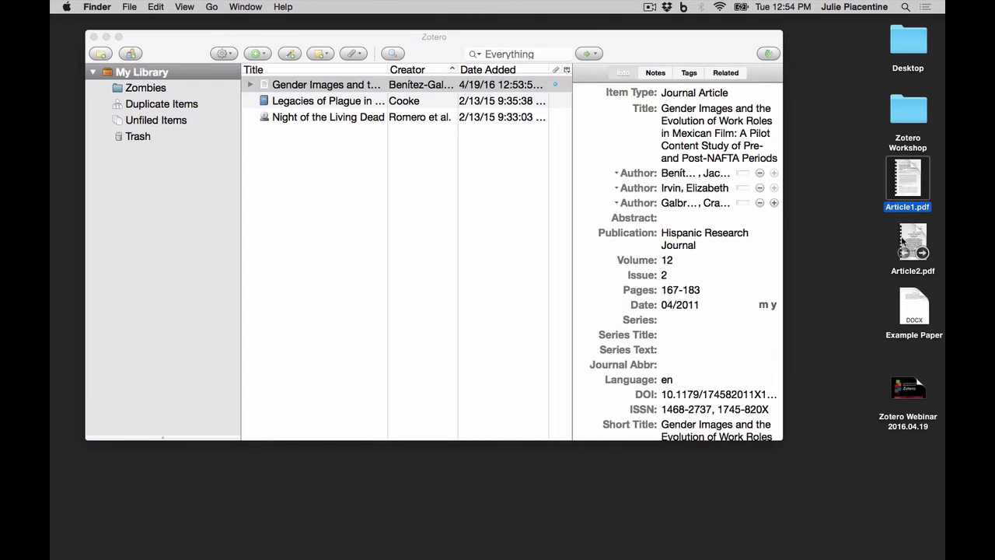
{"action": "left_click_drag", "start_coordinate": [910, 234], "coordinate": [307, 149]}
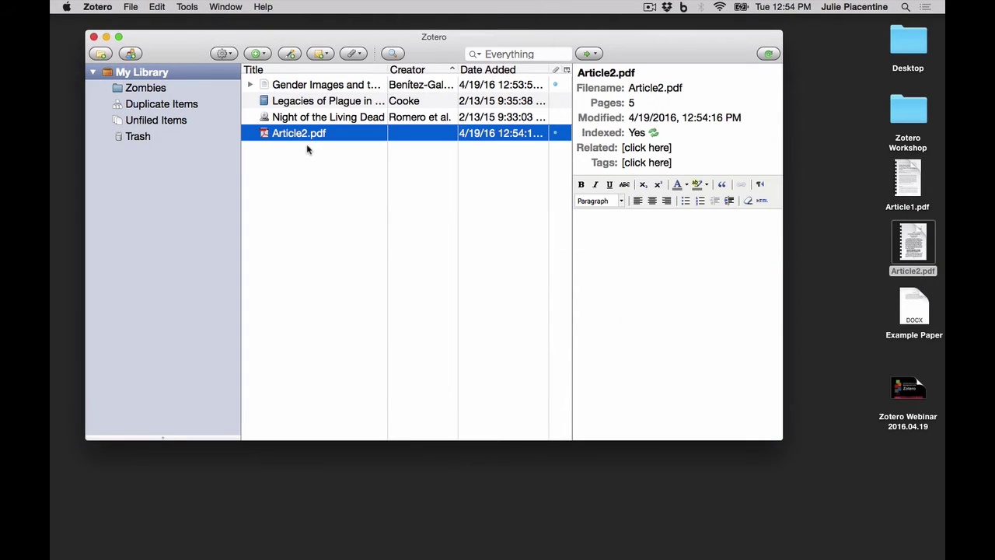
{"action": "right_click", "coordinate": [317, 135]}
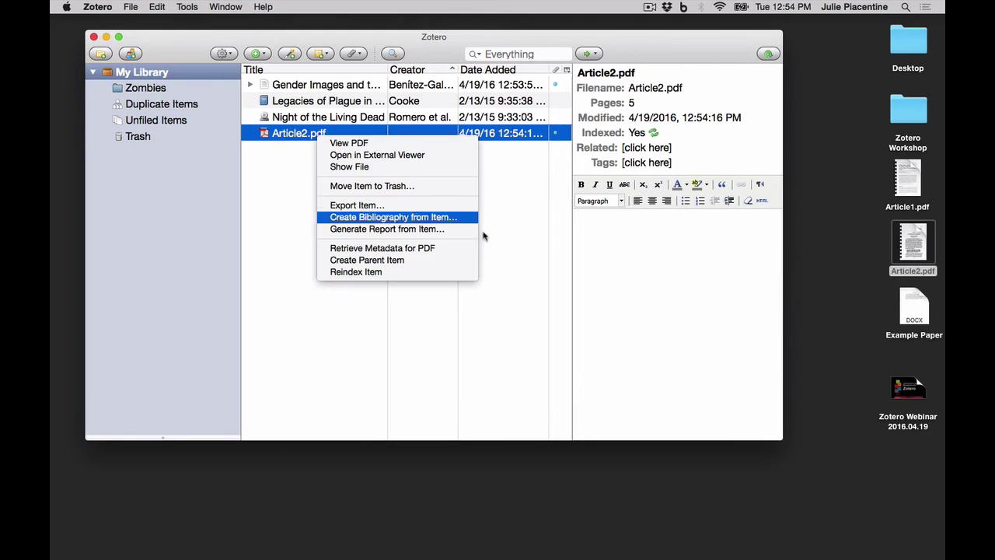
{"action": "left_click", "coordinate": [444, 249]}
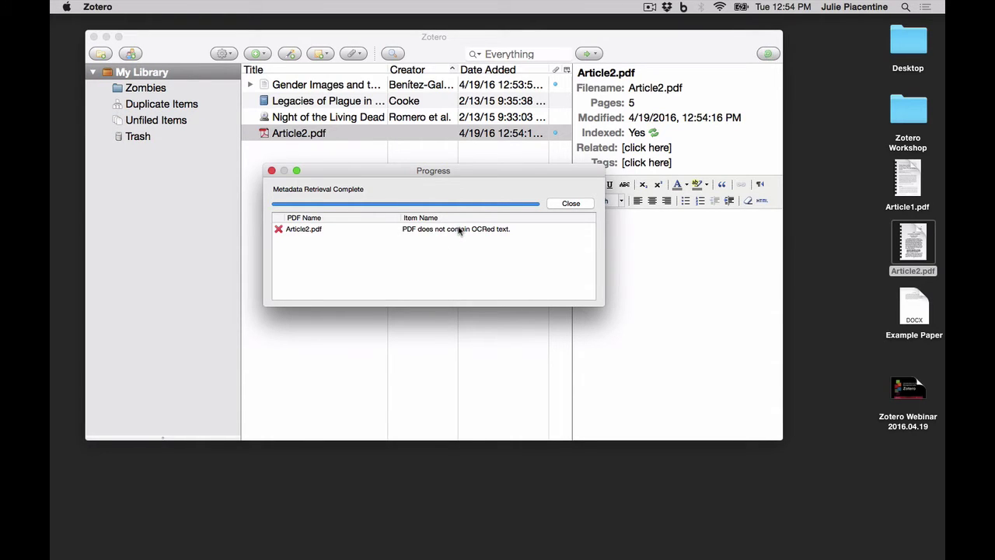
{"action": "left_click", "coordinate": [271, 171]}
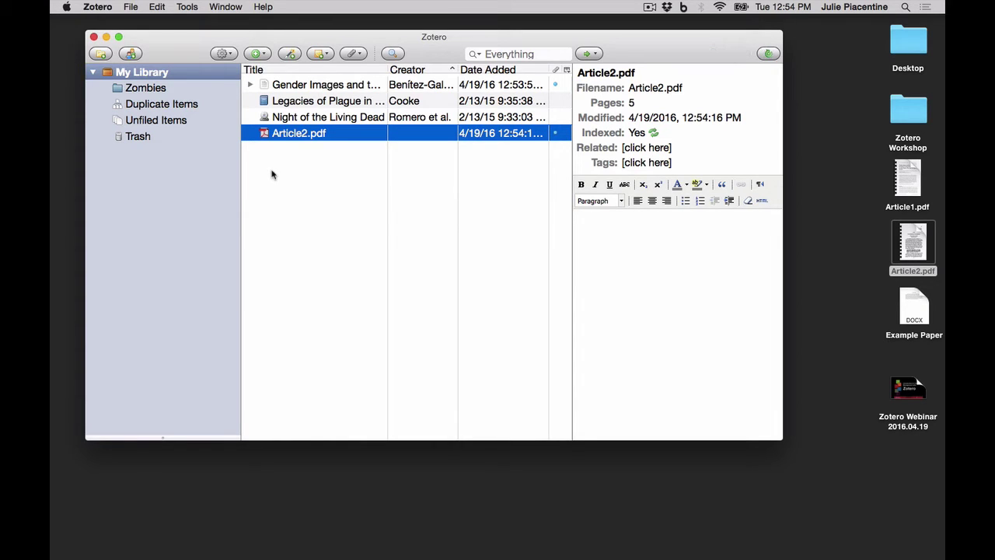
Switch to Chrome, open the University of Chicago Library homepage, and search the catalog for "zombies" in all fields
{"action": "mouse_move", "coordinate": [309, 553]}
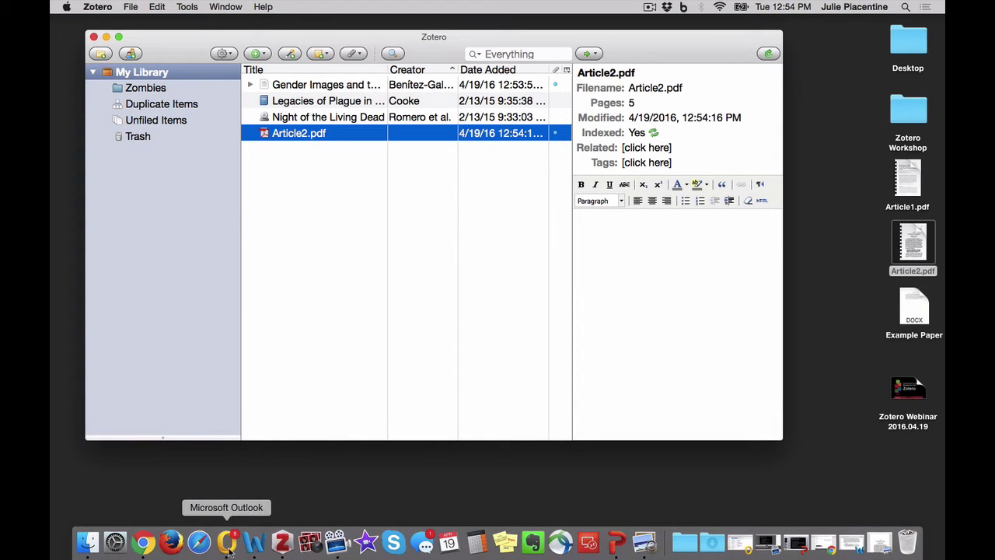
{"action": "left_click", "coordinate": [143, 543]}
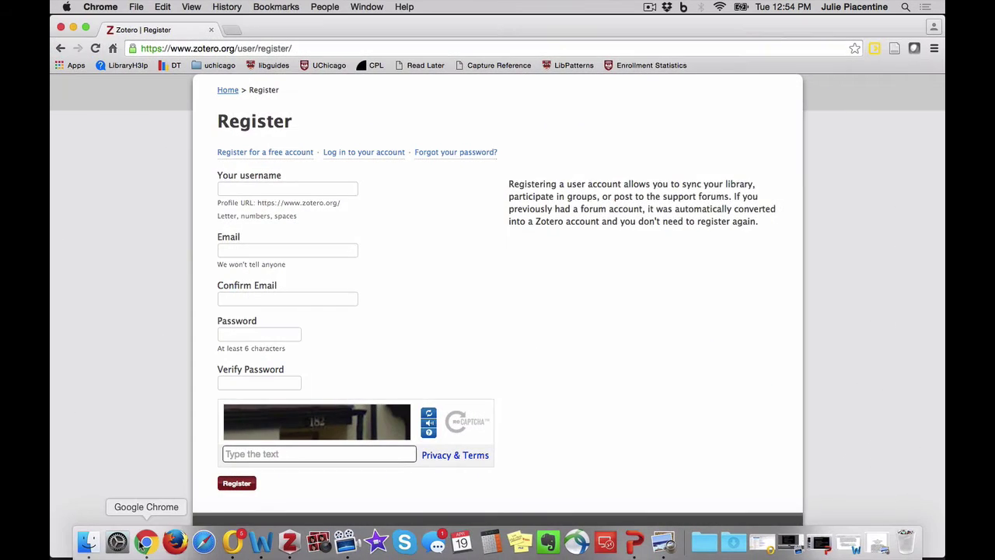
{"action": "left_click", "coordinate": [113, 49]}
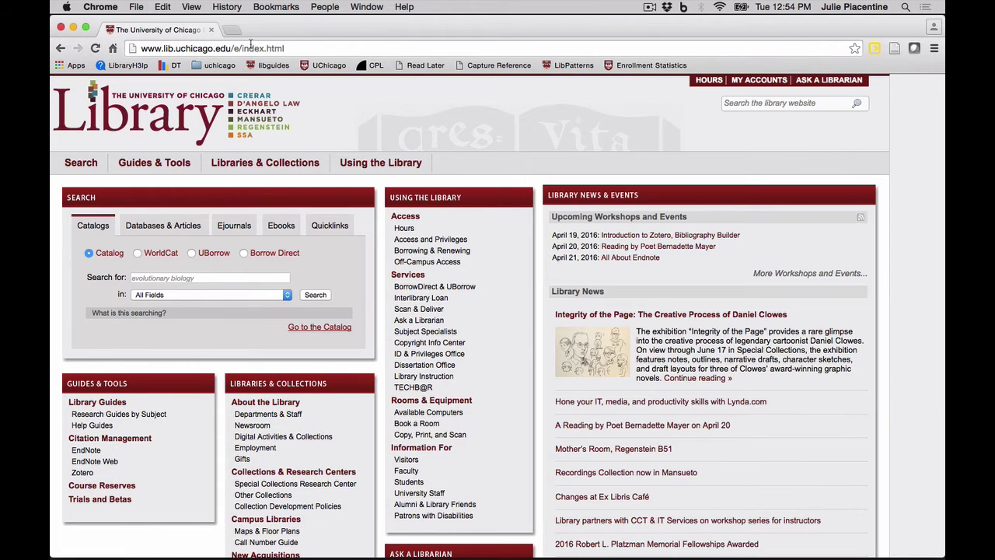
{"action": "left_click", "coordinate": [151, 276]}
{"action": "type", "text": "zombies"}
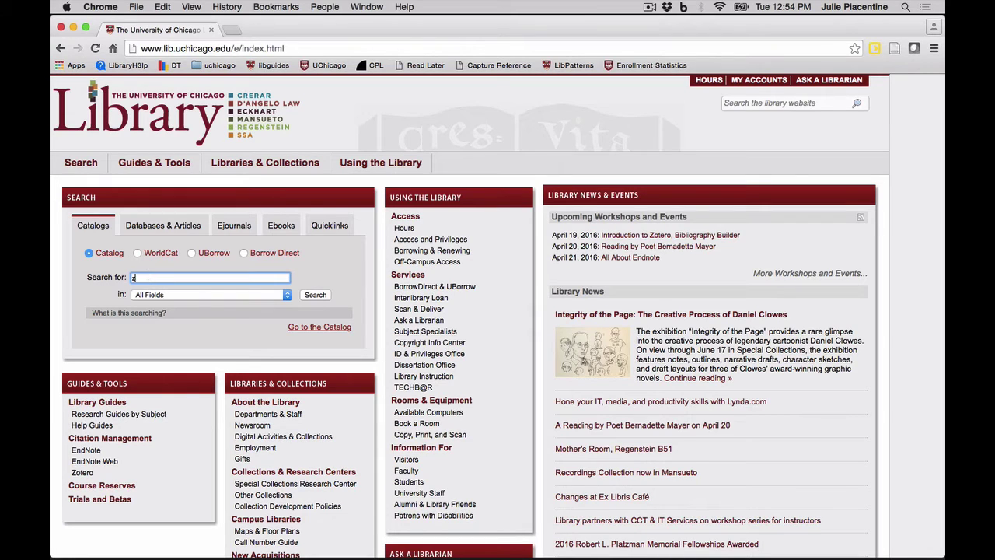
{"action": "key", "text": "Return"}
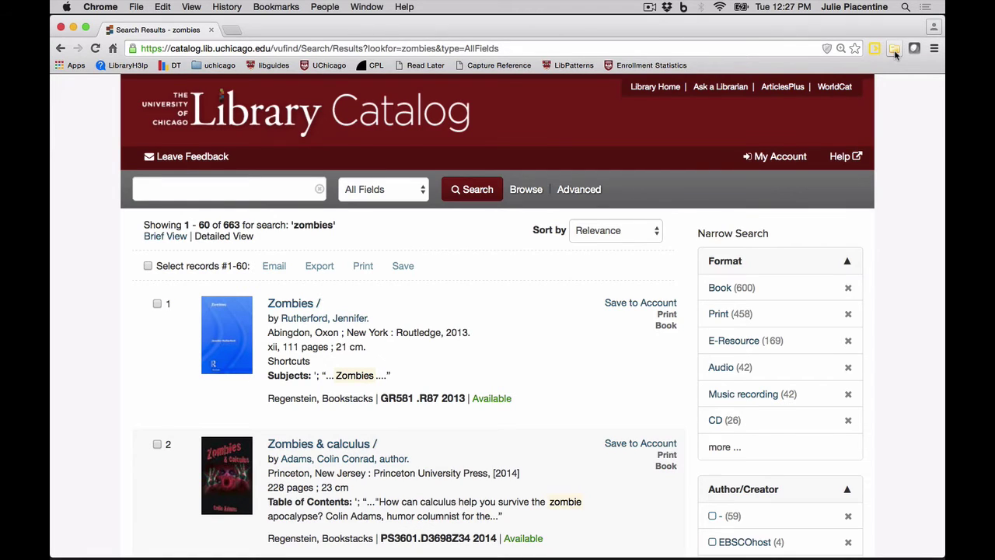
Save "Braaaiiinnnsss! from academics to zombies" and "Zombies and consciousness" from the catalog results to the Zotero library
{"action": "left_click", "coordinate": [894, 49]}
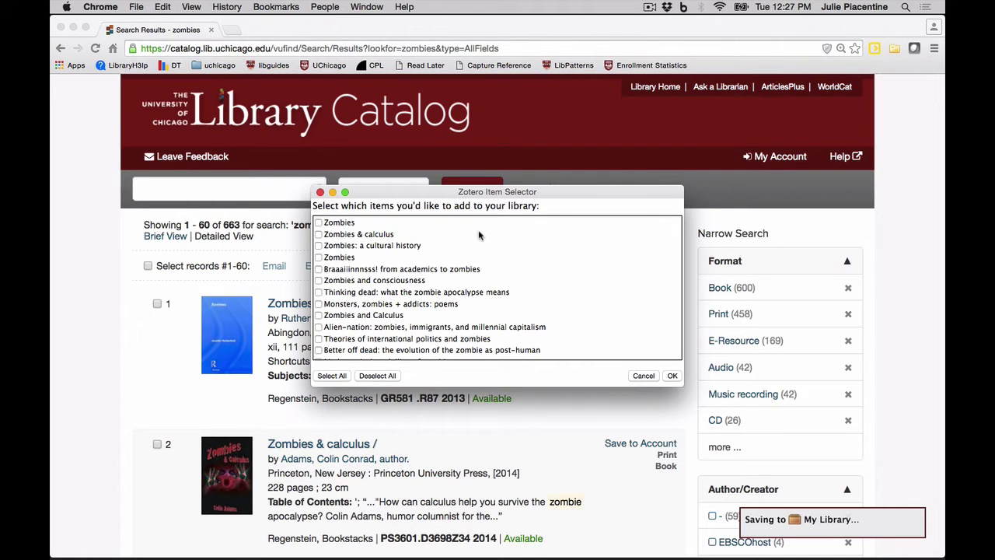
{"action": "left_click", "coordinate": [318, 269]}
{"action": "left_click", "coordinate": [318, 281]}
{"action": "left_click", "coordinate": [673, 376]}
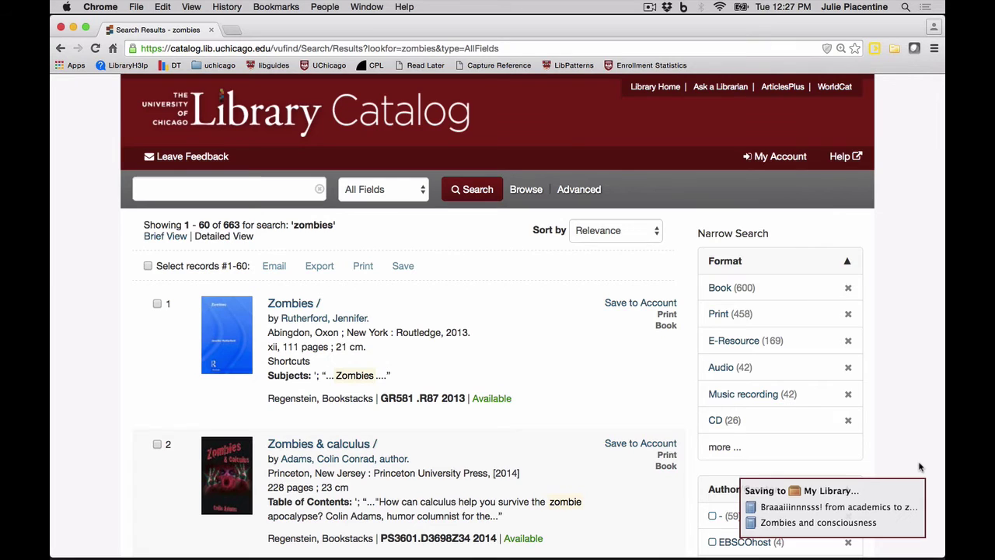
Switch to Zotero, examine the records of the two newly saved zombie books, and return to the catalog results in Chrome
{"action": "mouse_move", "coordinate": [763, 553]}
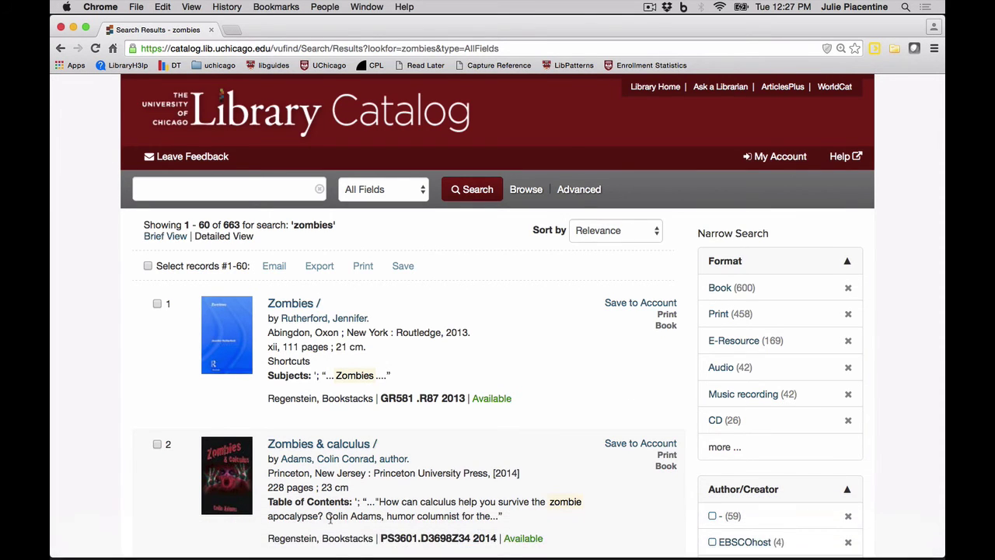
{"action": "left_click", "coordinate": [335, 545]}
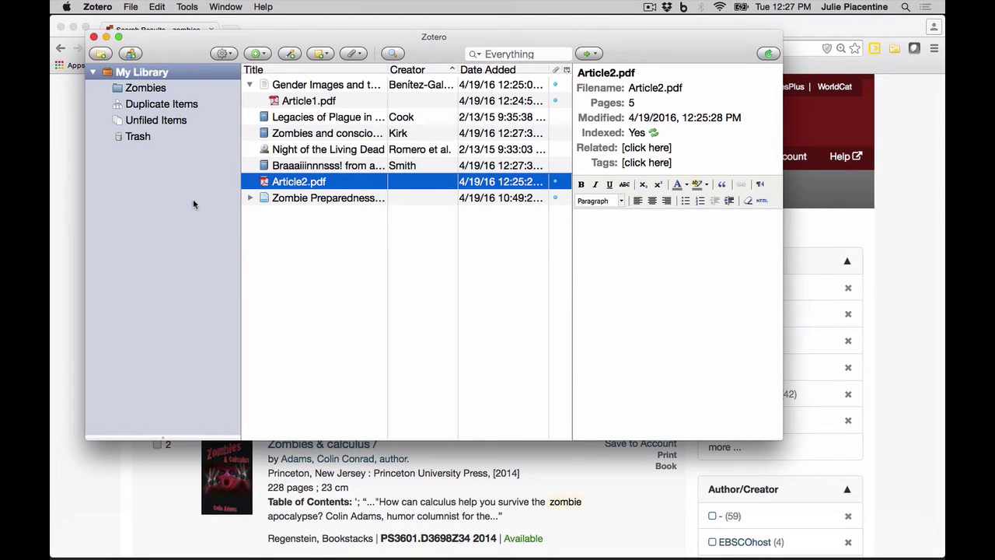
{"action": "left_click", "coordinate": [312, 168]}
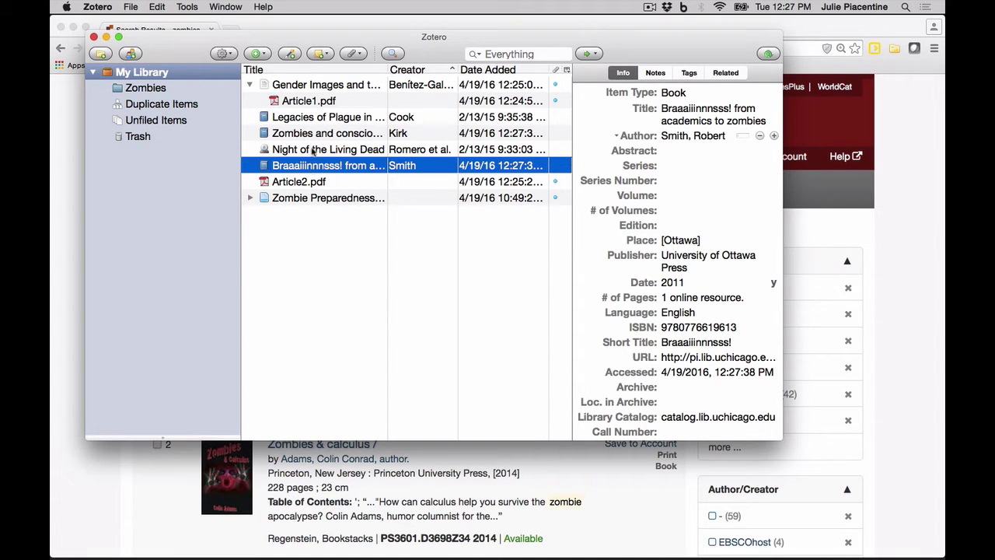
{"action": "left_click", "coordinate": [313, 137]}
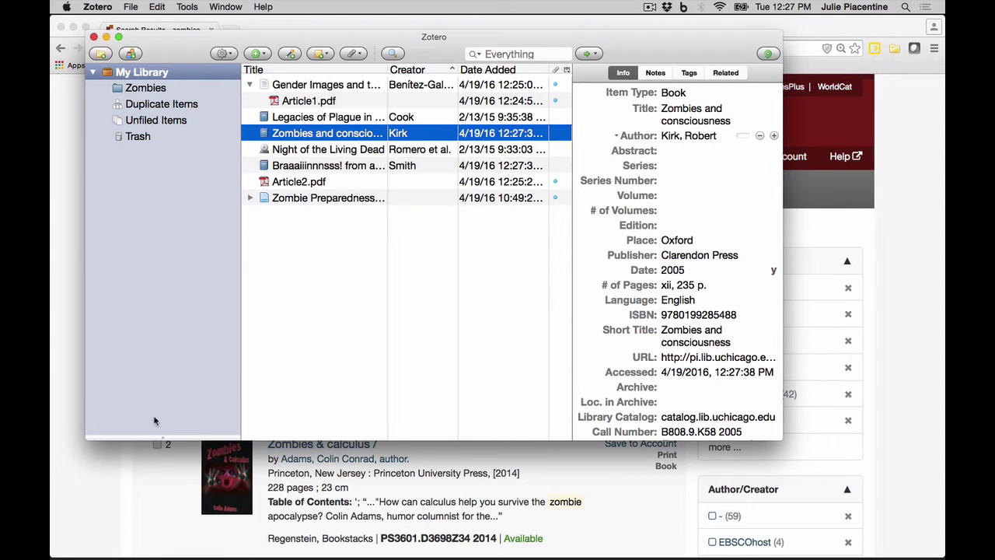
{"action": "left_click", "coordinate": [97, 512]}
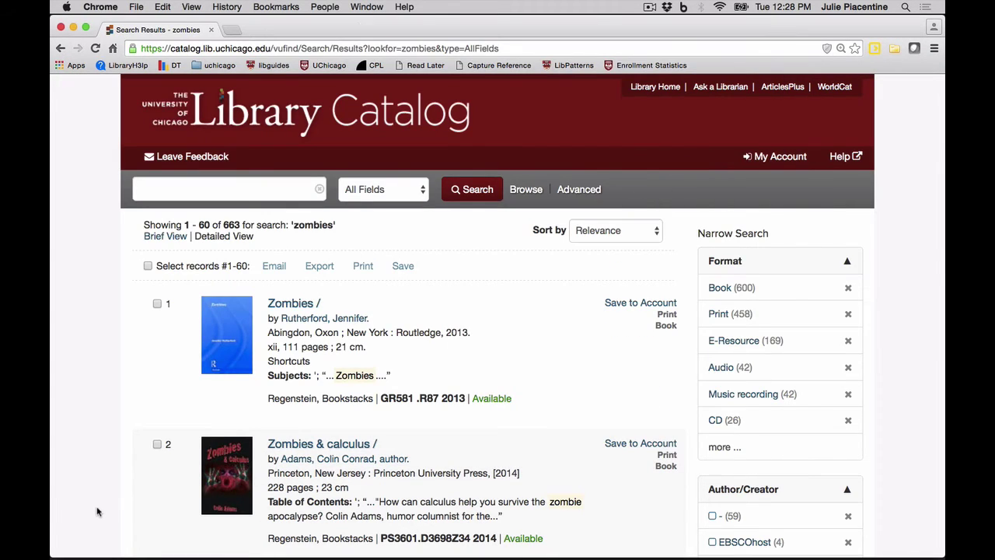
Return to the University of Chicago Library homepage, open JSTOR from its quick links, and search for "werewolves"
{"action": "left_click", "coordinate": [113, 49]}
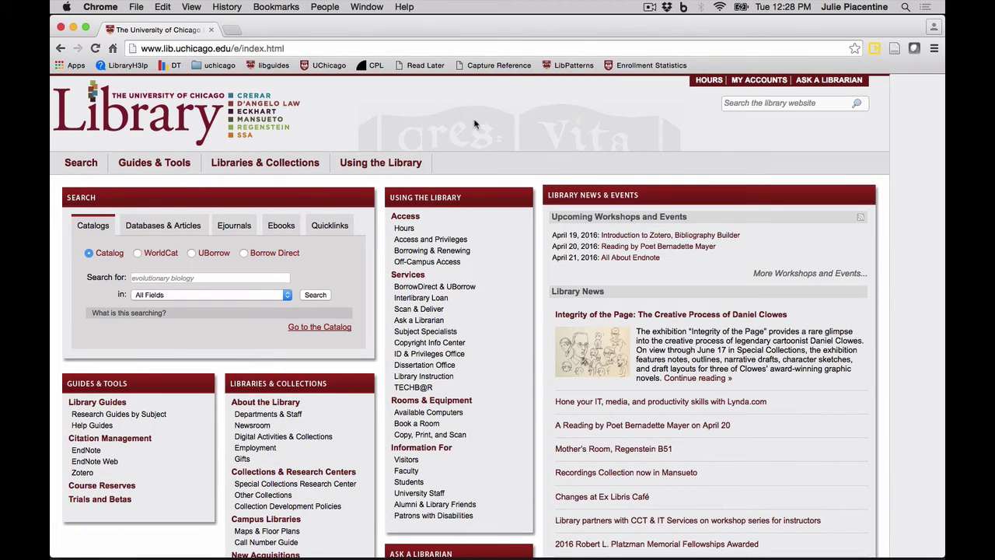
{"action": "left_click", "coordinate": [325, 227]}
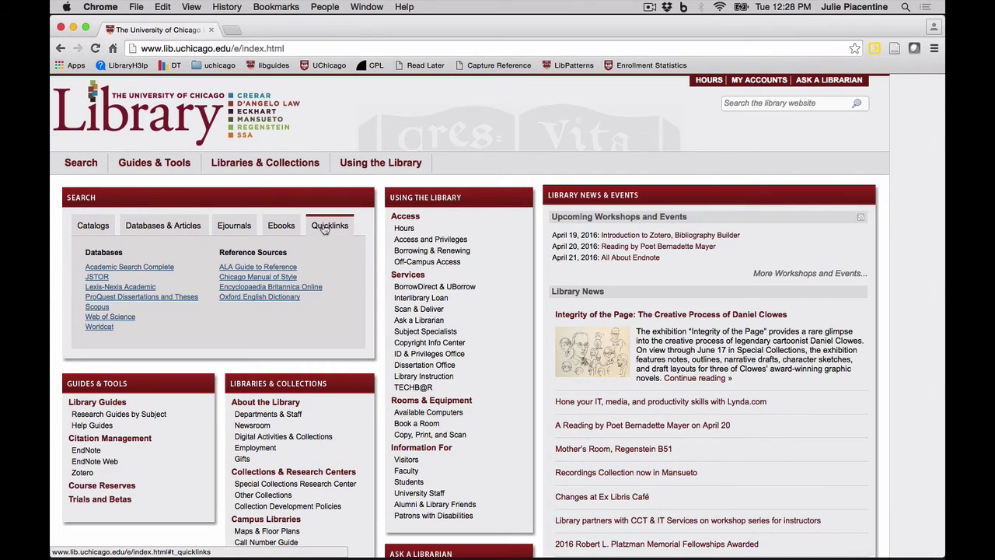
{"action": "left_click", "coordinate": [96, 278]}
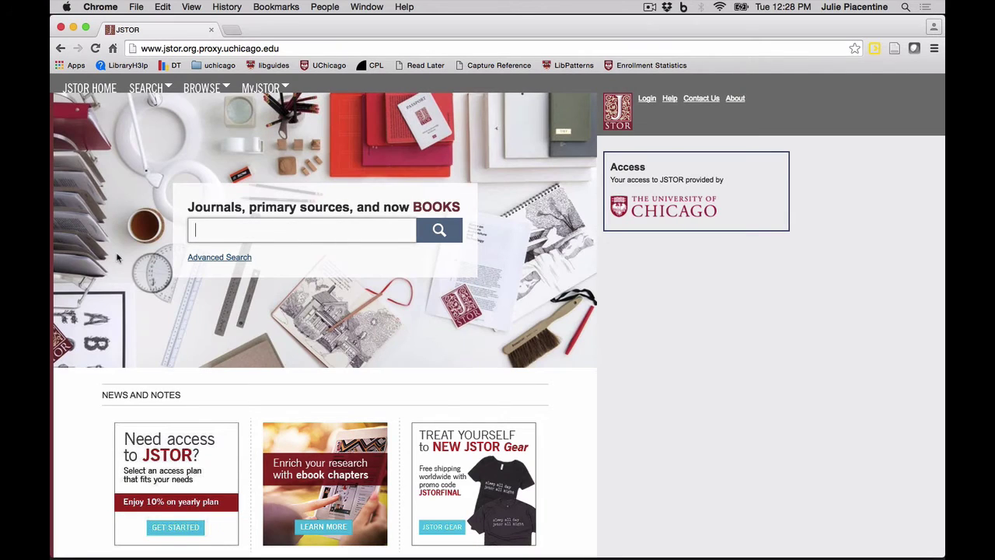
{"action": "type", "text": "werewolves"}
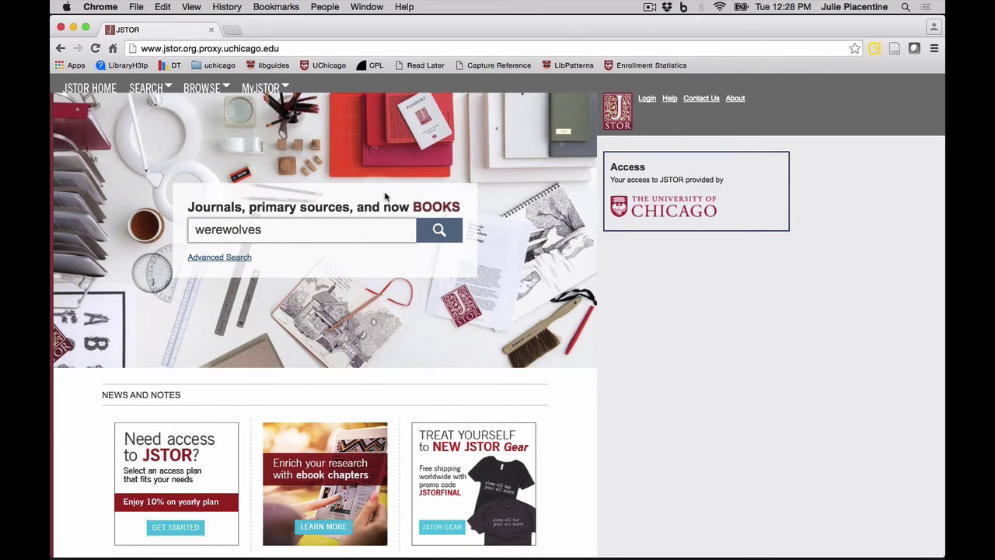
{"action": "left_click", "coordinate": [429, 238]}
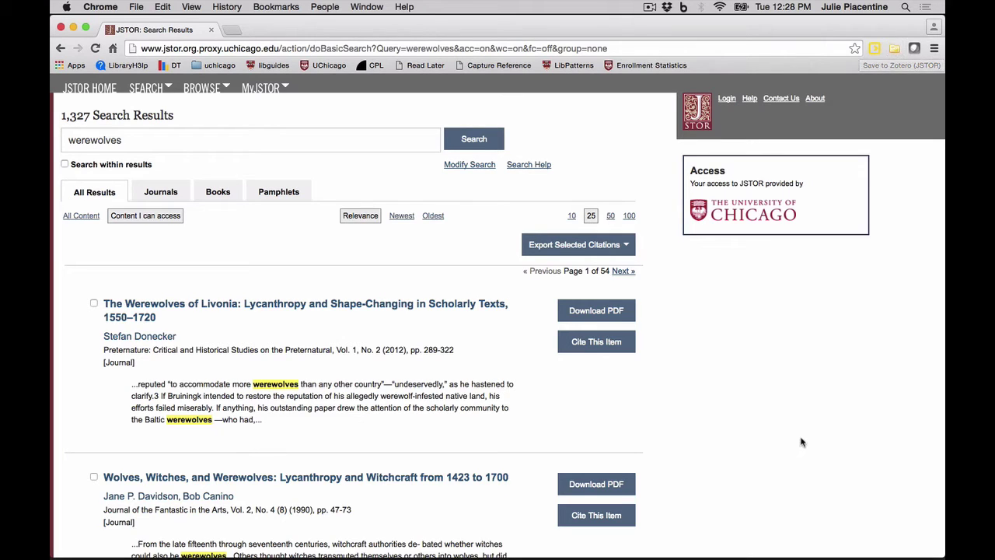
Save the JSTOR article "The Werewolves of Livonia" to the Zotero library and examine its new record in Zotero
{"action": "left_click", "coordinate": [230, 309]}
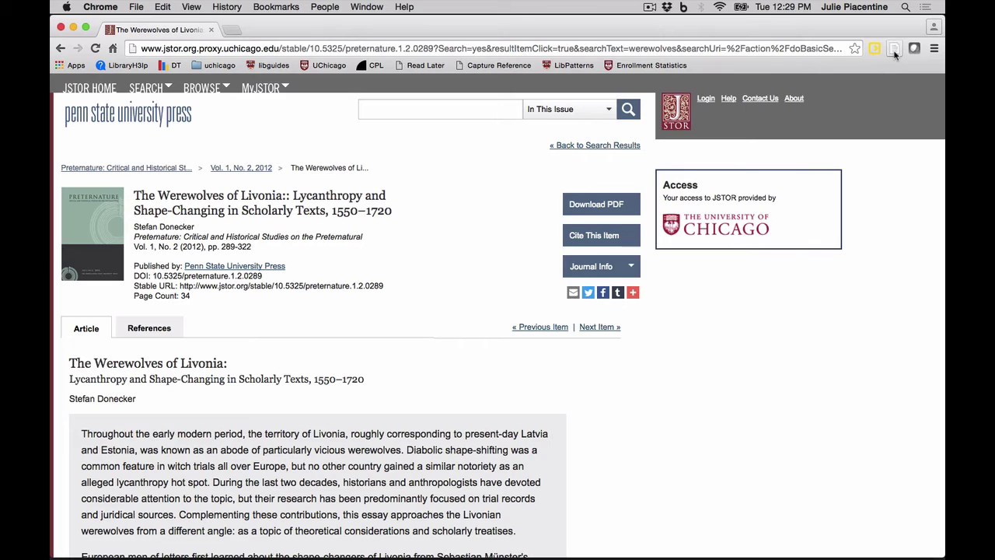
{"action": "left_click", "coordinate": [894, 51]}
{"action": "mouse_move", "coordinate": [440, 558]}
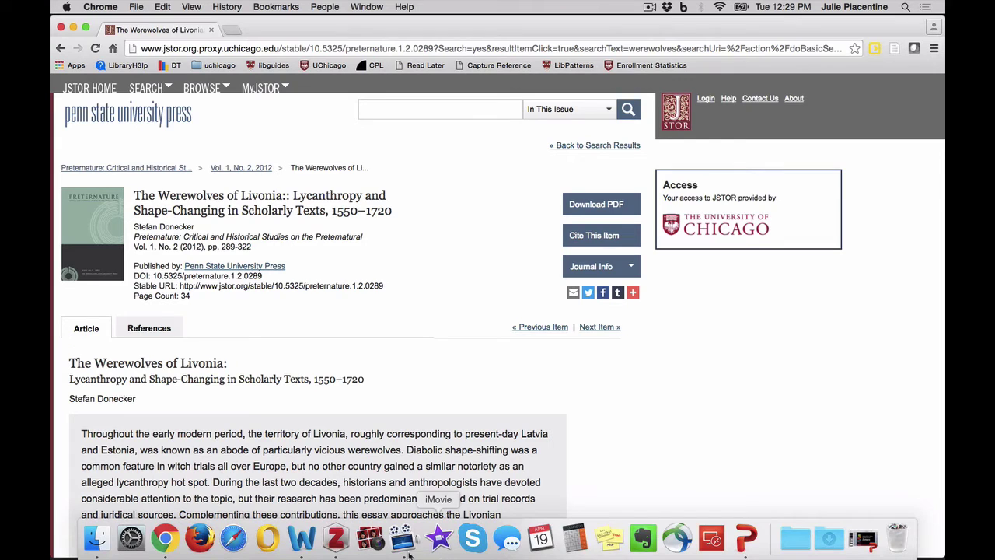
{"action": "left_click", "coordinate": [335, 538]}
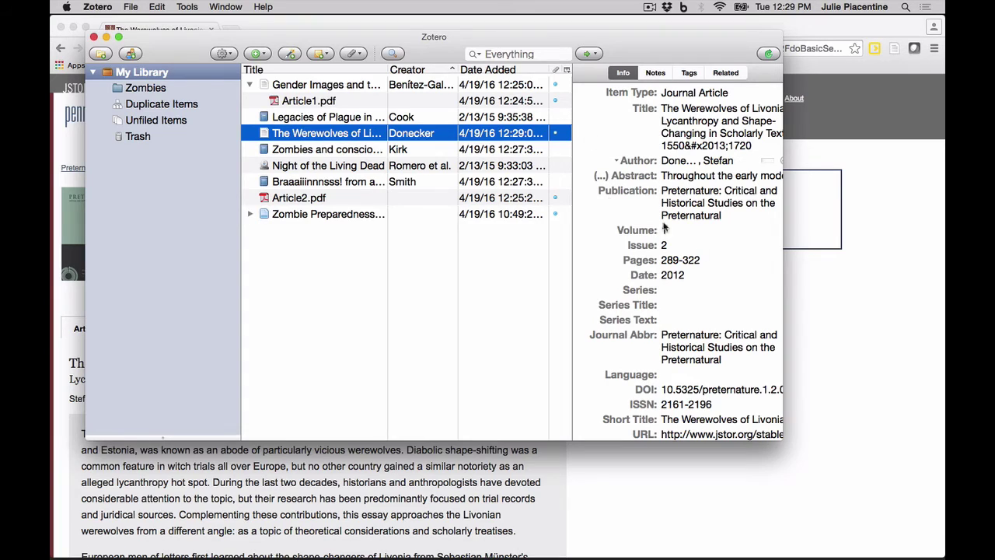
{"action": "left_click", "coordinate": [707, 274]}
{"action": "scroll", "coordinate": [709, 272], "scroll_direction": "down", "scroll_amount": 5}
{"action": "left_click", "coordinate": [709, 269]}
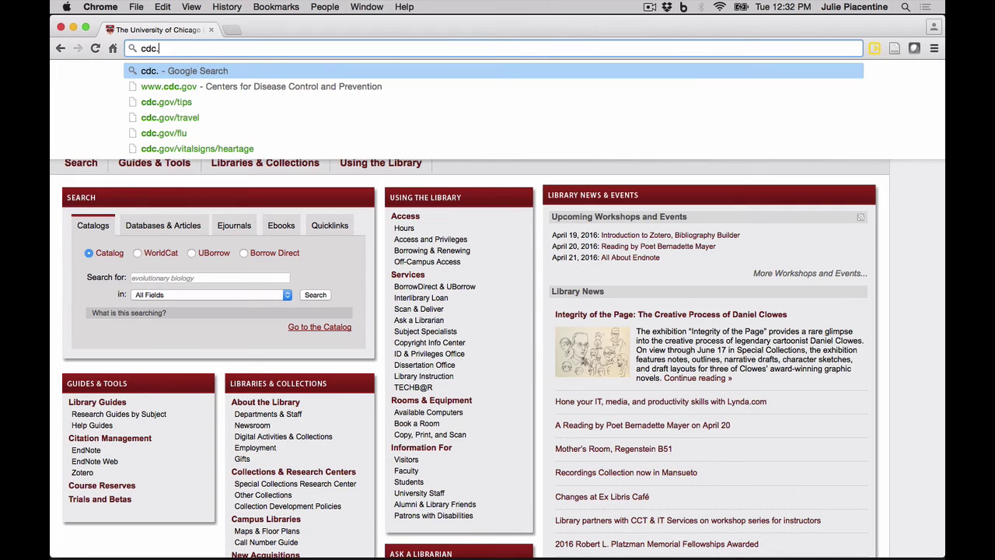
Search cdc.gov for "zombies" and save the Zombie Preparedness page to the Zotero library
{"action": "type", "text": "gov"}
{"action": "key", "text": "Return"}
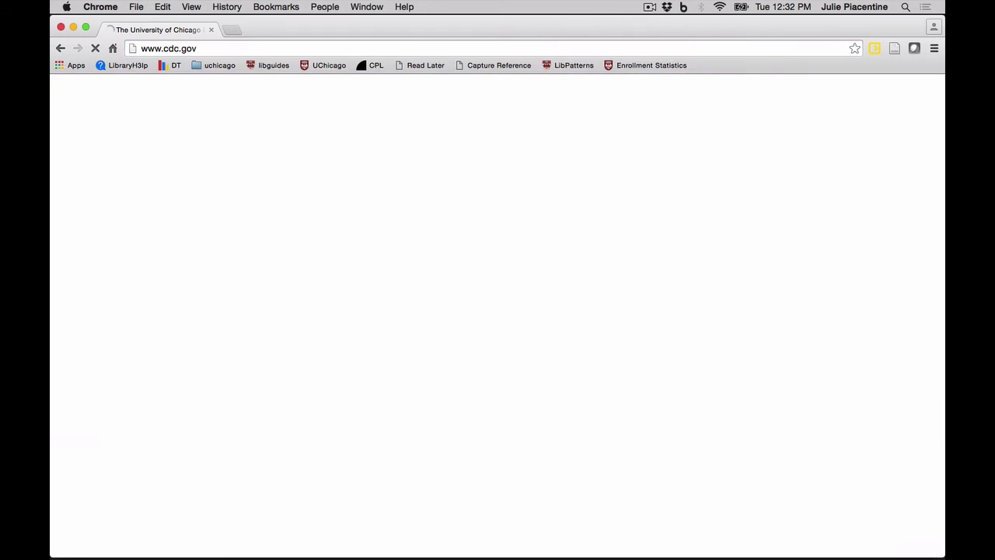
{"action": "type", "text": "zombies"}
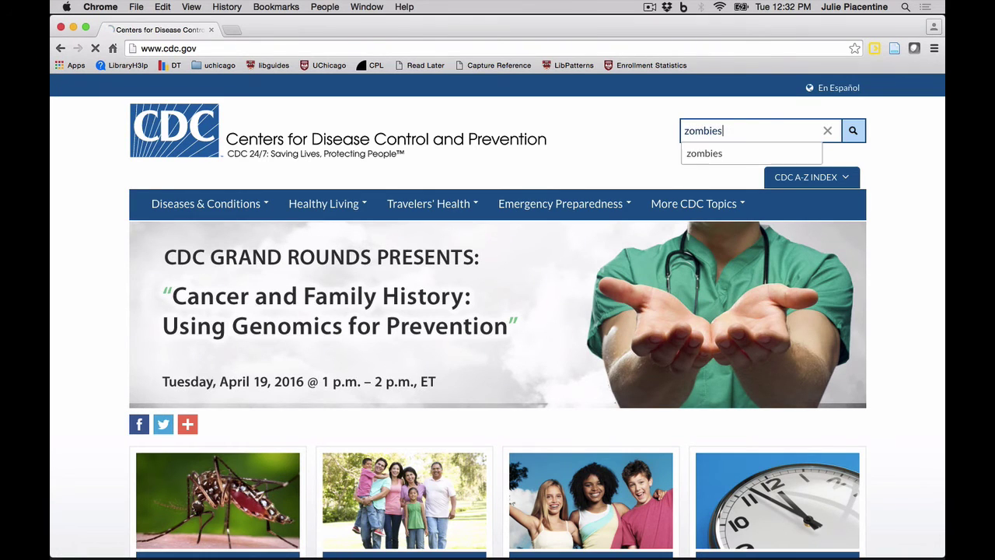
{"action": "key", "text": "Return"}
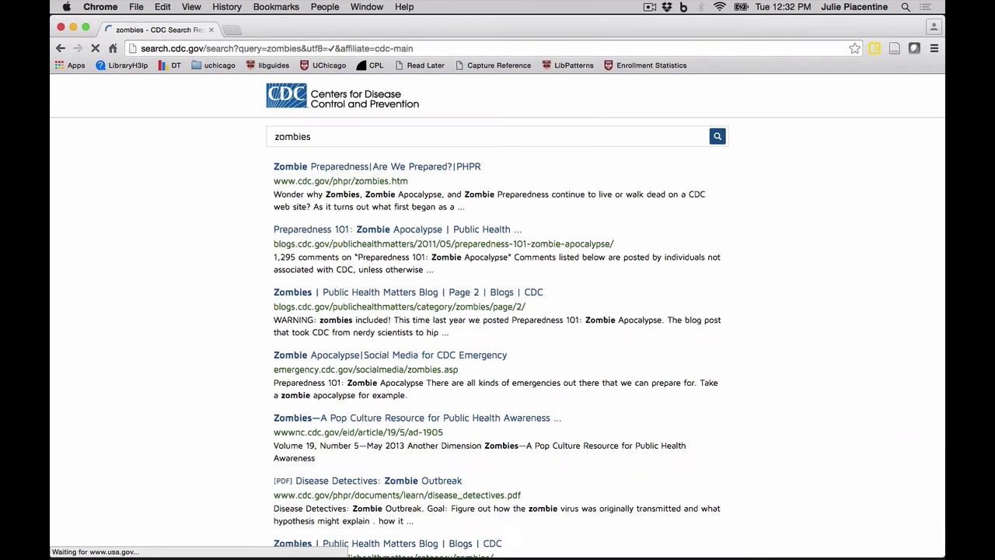
{"action": "left_click", "coordinate": [286, 168]}
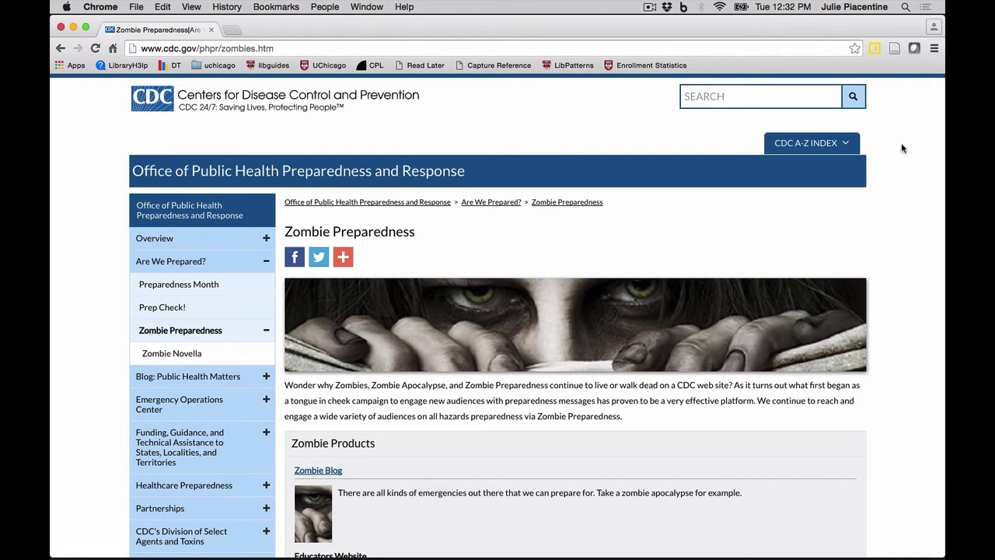
{"action": "left_click", "coordinate": [895, 49]}
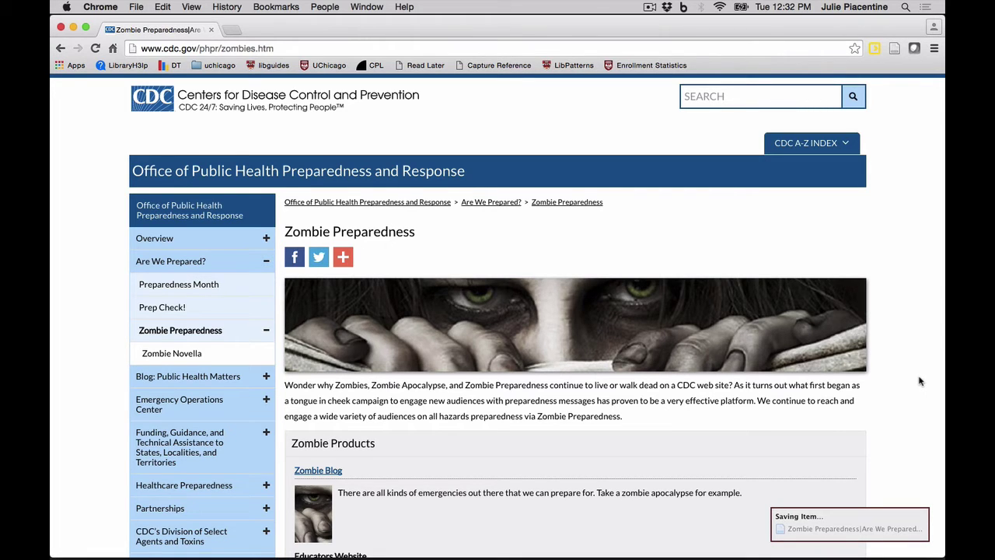
Switch to Zotero, examine the newly saved Zombie Preparedness web page item and its snapshot, and return to Chrome
{"action": "left_click", "coordinate": [334, 535]}
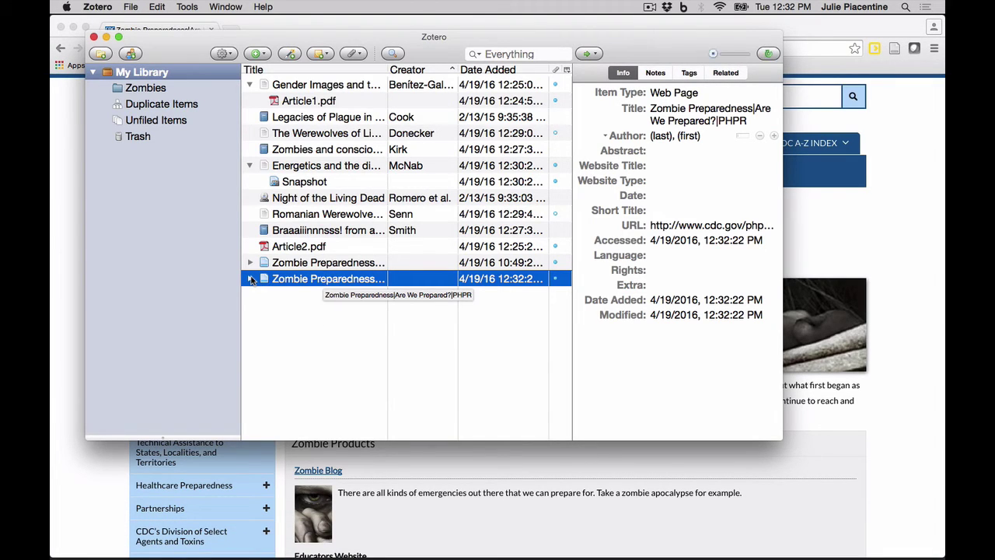
{"action": "left_click", "coordinate": [250, 279]}
{"action": "left_click", "coordinate": [303, 296]}
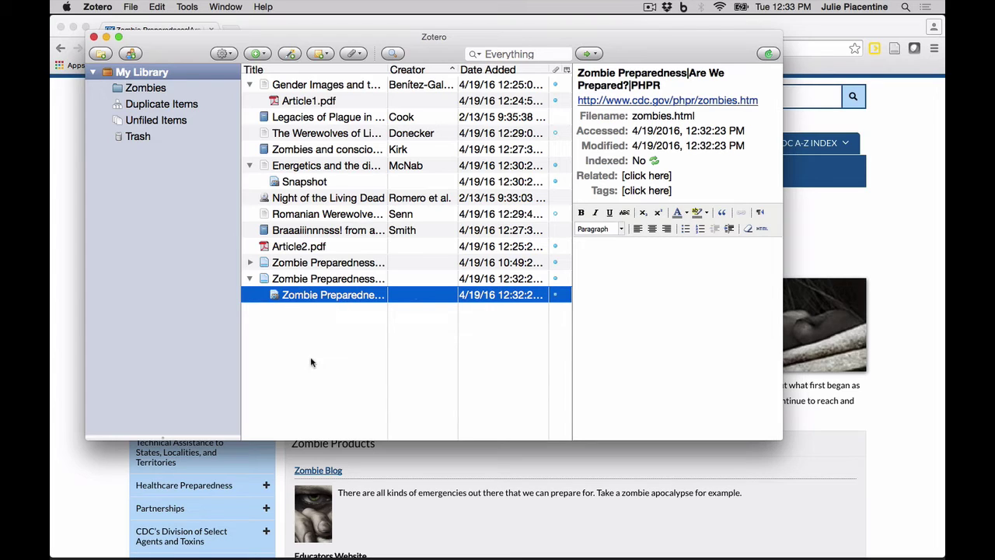
{"action": "left_click", "coordinate": [63, 196]}
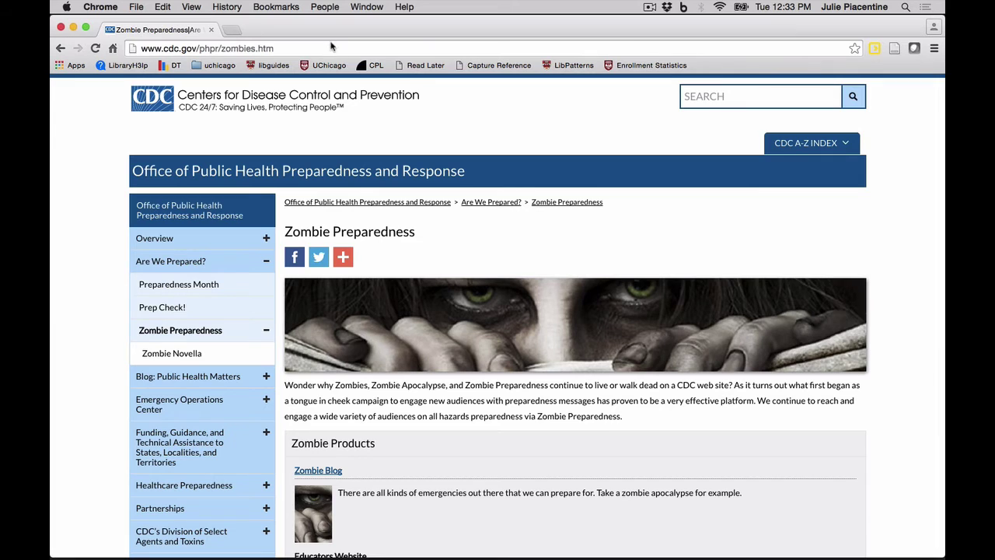
Switch to Chrome, open scholar.google.com, and search for Article2.pdf's title, "on the meaning of the name mono"
{"action": "left_click", "coordinate": [303, 50]}
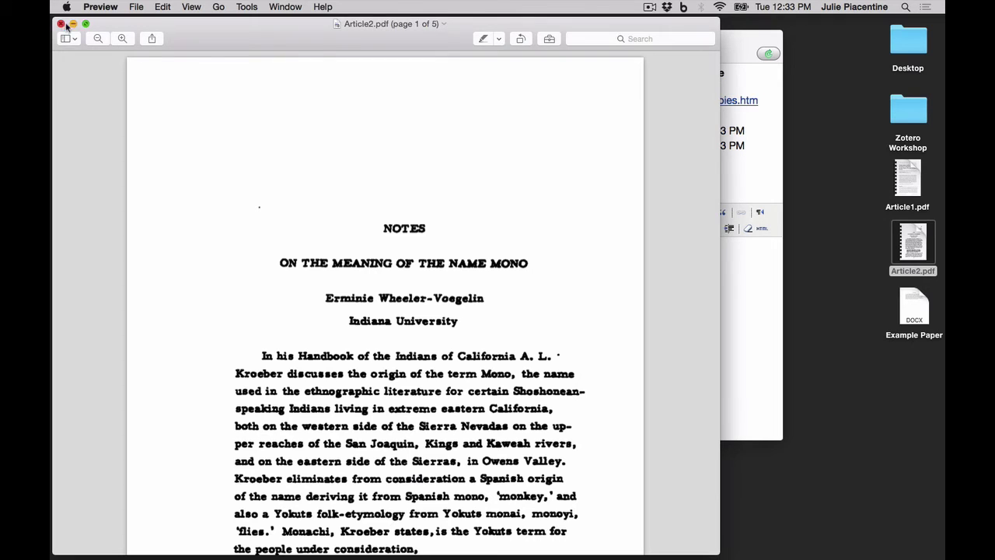
{"action": "mouse_move", "coordinate": [342, 554]}
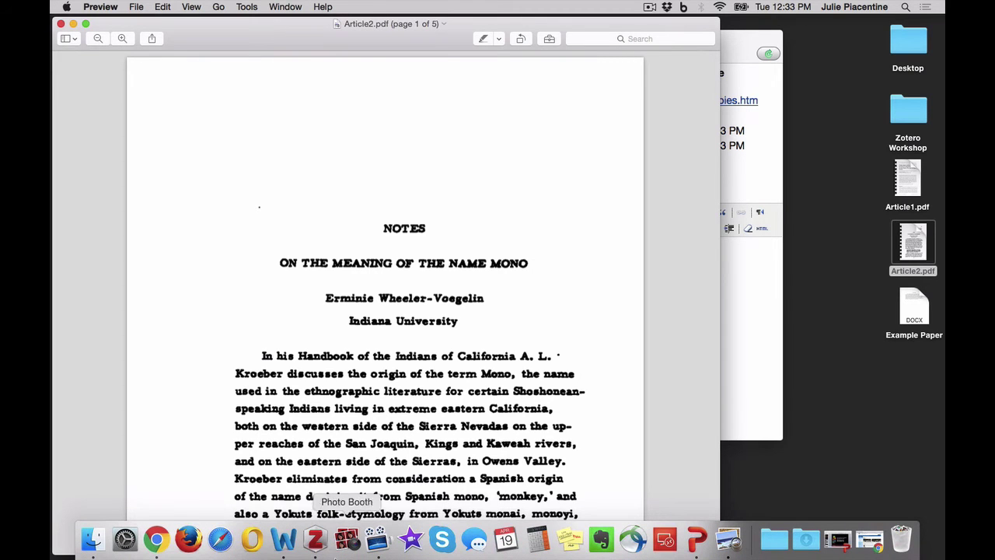
{"action": "left_click", "coordinate": [156, 539]}
{"action": "type", "text": "sch"}
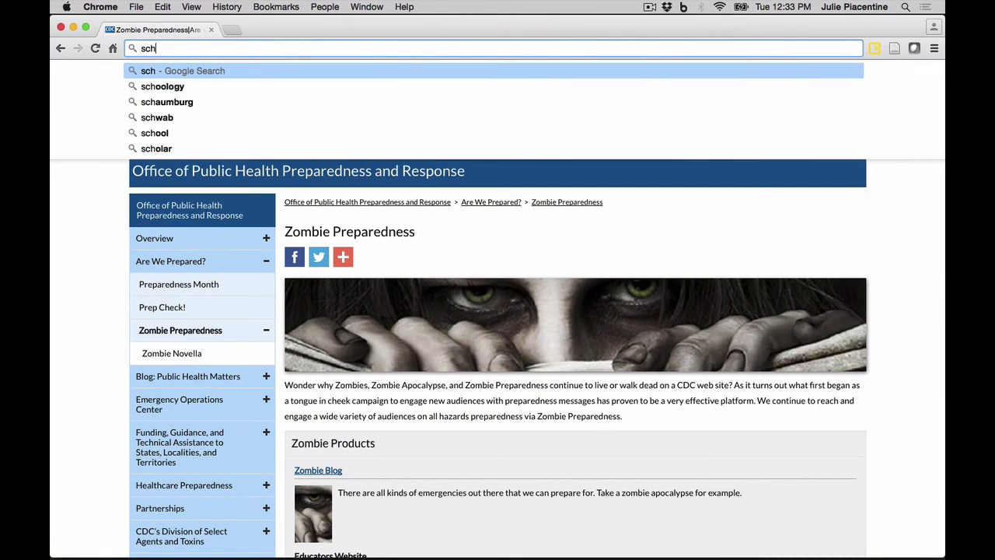
{"action": "type", "text": "olar.google.com"}
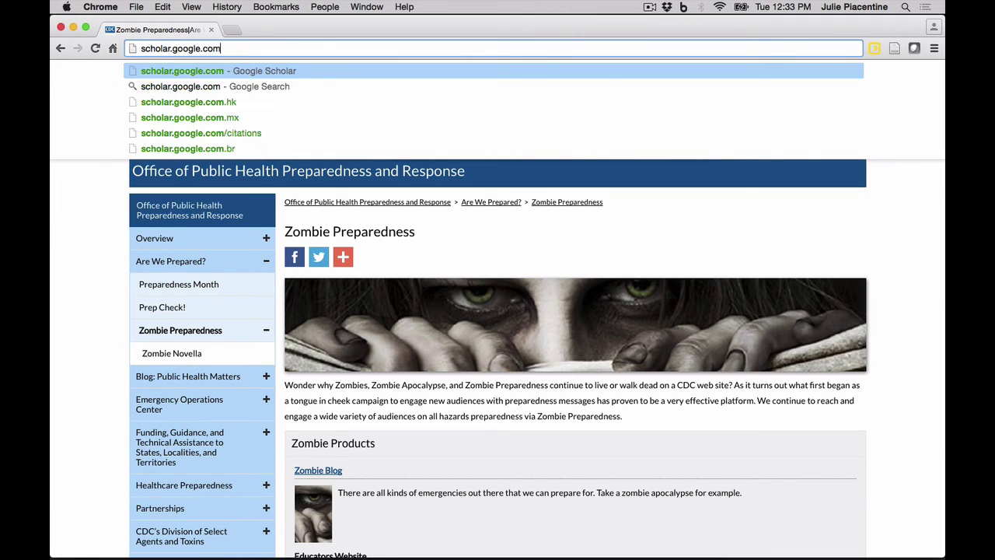
{"action": "key", "text": "Return"}
{"action": "type", "text": "on the meaning of the"}
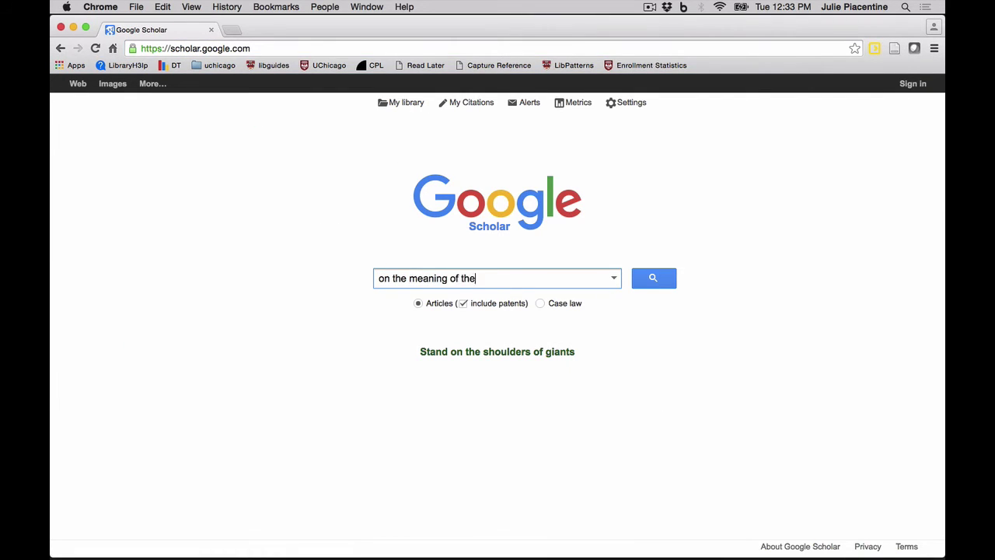
{"action": "type", "text": " name mono"}
{"action": "key", "text": "Return"}
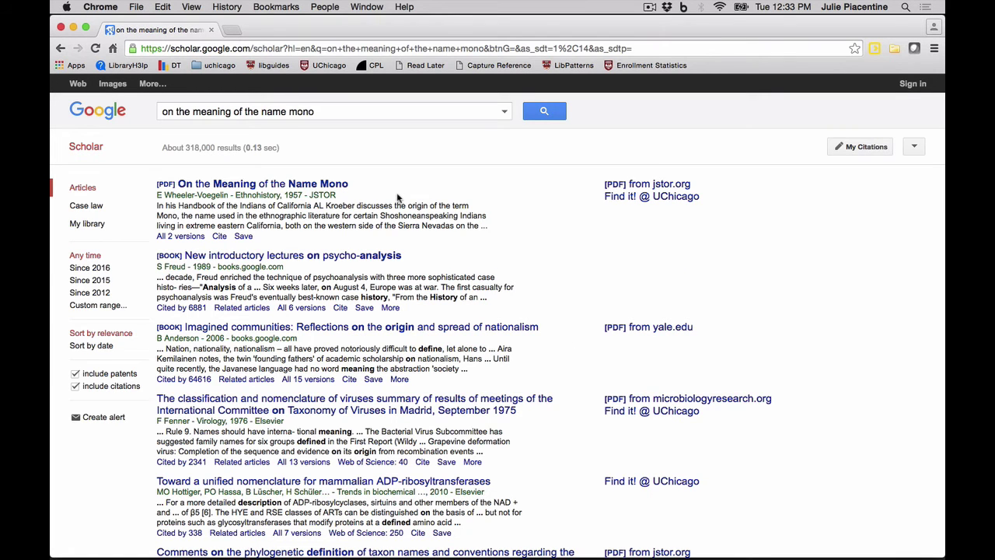
Save only "On the Meaning of the Name Mono" from the Google Scholar results to the Zotero library
{"action": "left_click", "coordinate": [894, 48]}
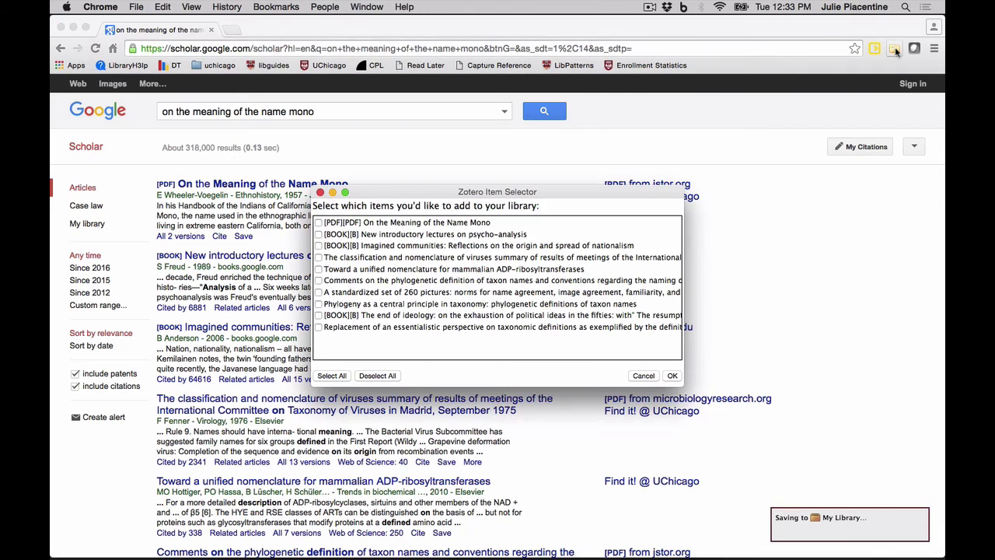
{"action": "left_click", "coordinate": [319, 224]}
{"action": "left_click", "coordinate": [673, 377]}
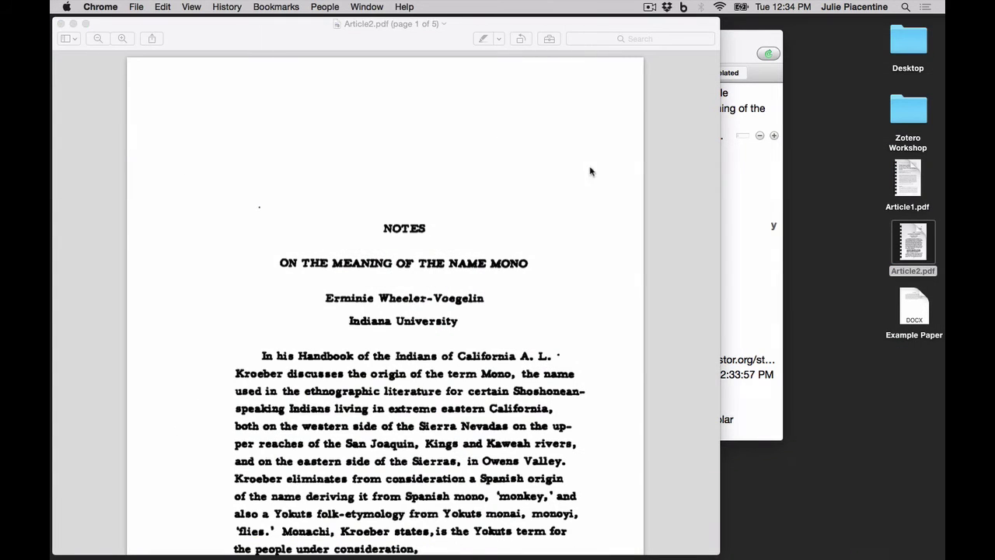
Switch to Zotero and attach Article2.pdf to the "On the Meaning of the Name Mono" record
{"action": "left_click", "coordinate": [735, 49]}
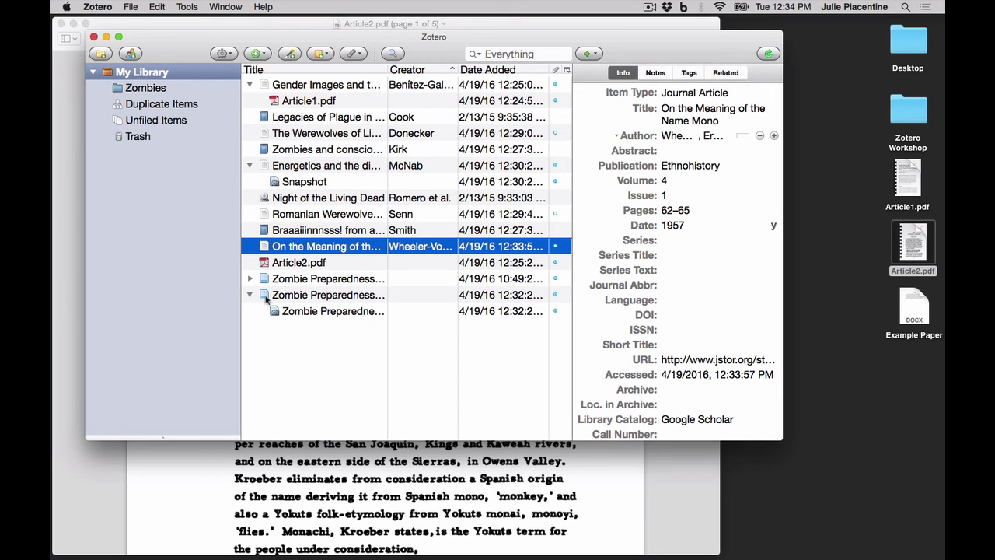
{"action": "left_click", "coordinate": [284, 266]}
{"action": "left_click_drag", "start_coordinate": [285, 266], "coordinate": [312, 250]}
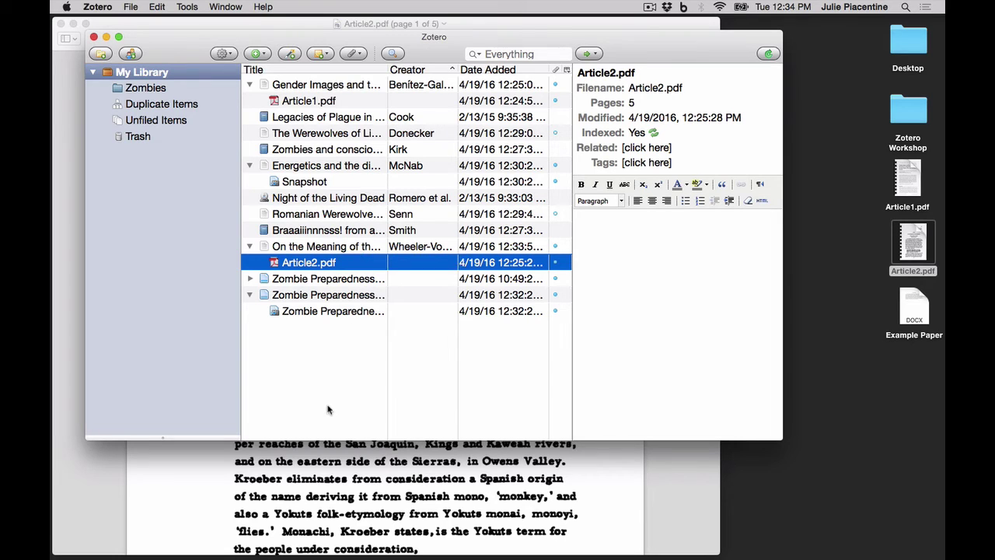
Open the Example Paper document from the desktop in Word
{"action": "left_click", "coordinate": [198, 482]}
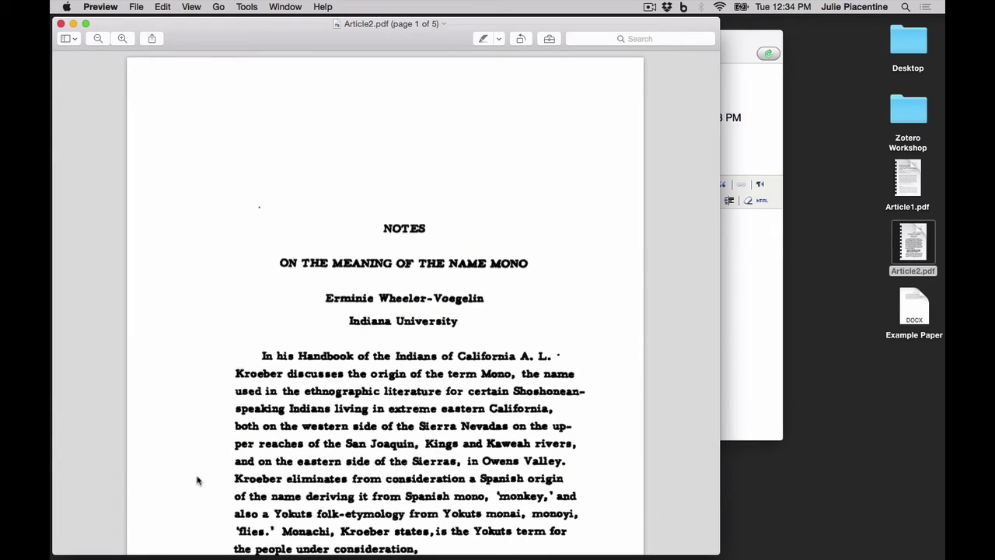
{"action": "mouse_move", "coordinate": [365, 555]}
{"action": "left_click", "coordinate": [913, 245]}
{"action": "mouse_move", "coordinate": [911, 300]}
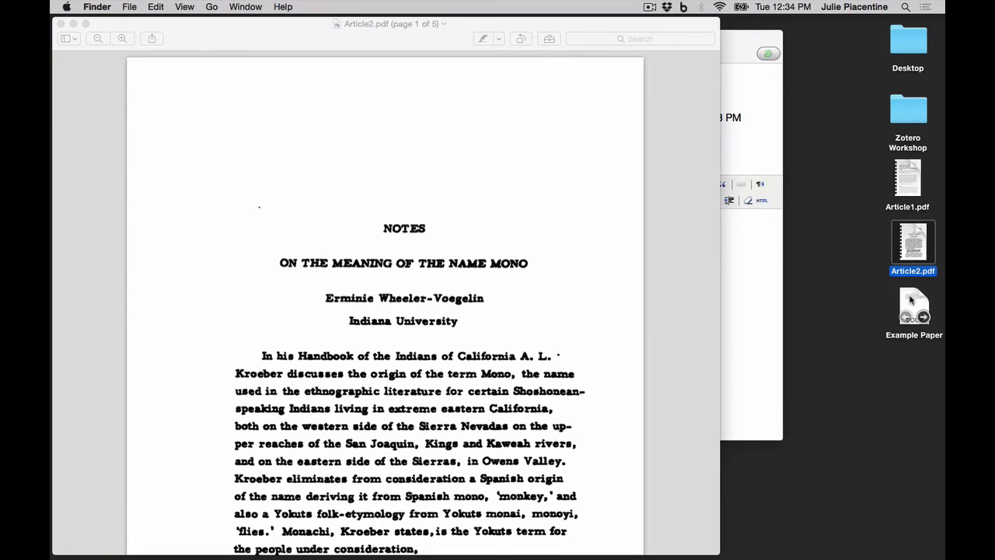
{"action": "double_click", "coordinate": [911, 300]}
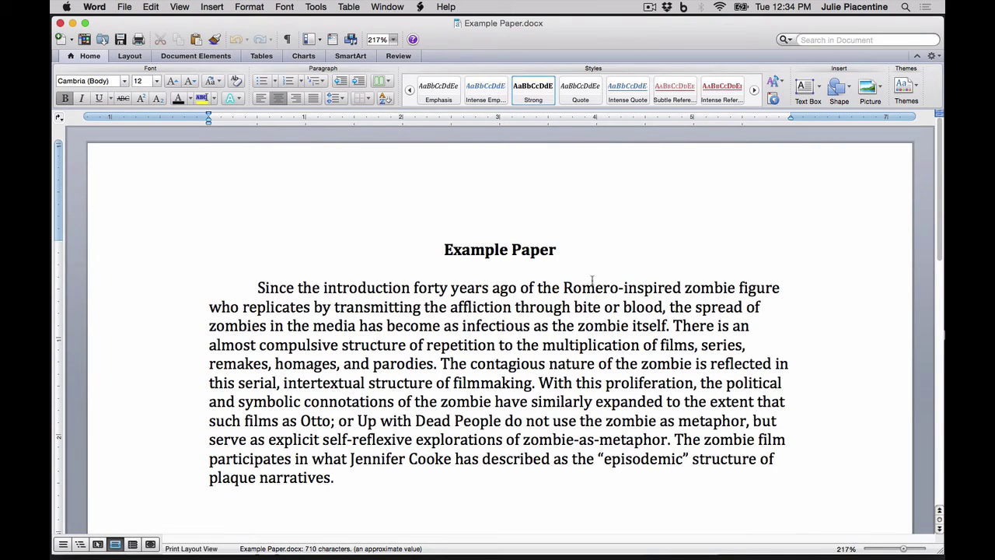
Show the Zotero Bibliographic Management toolbar and place it in the empty space above the ribbon
{"action": "left_click", "coordinate": [668, 326]}
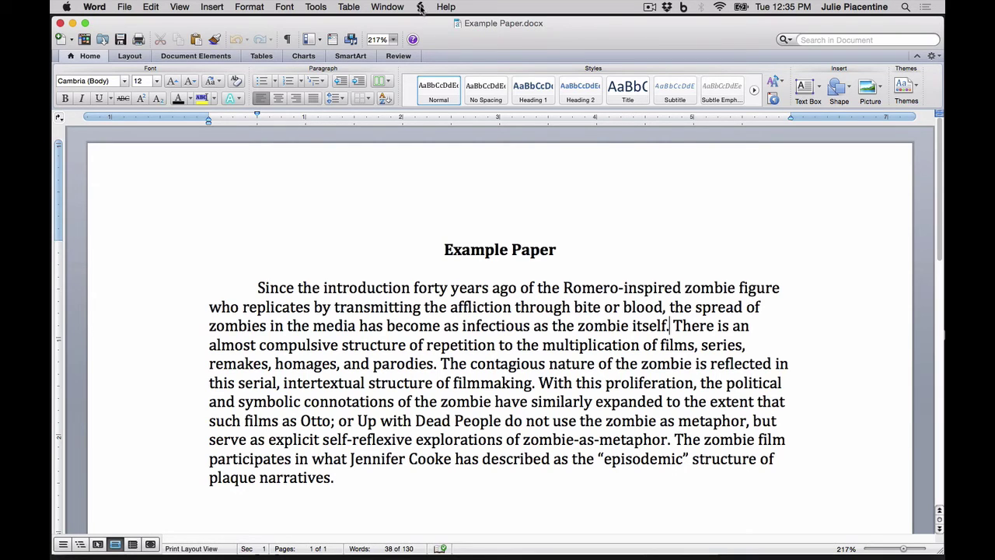
{"action": "left_click", "coordinate": [420, 8]}
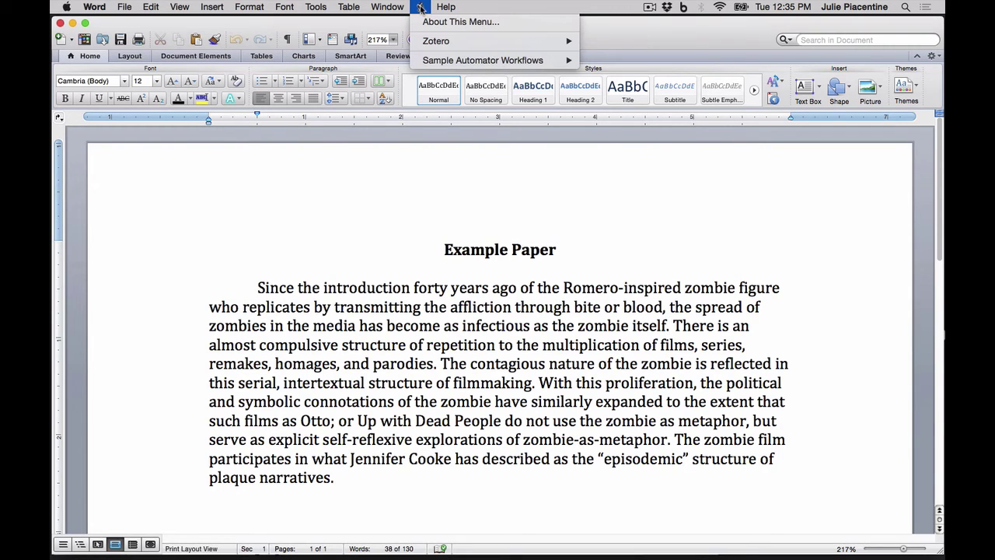
{"action": "mouse_move", "coordinate": [495, 46]}
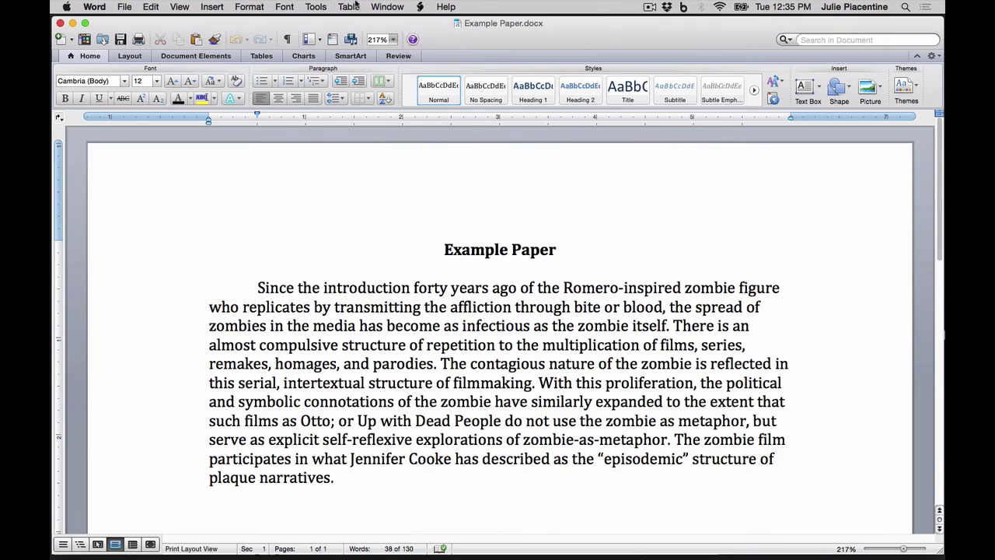
{"action": "mouse_move", "coordinate": [190, 10]}
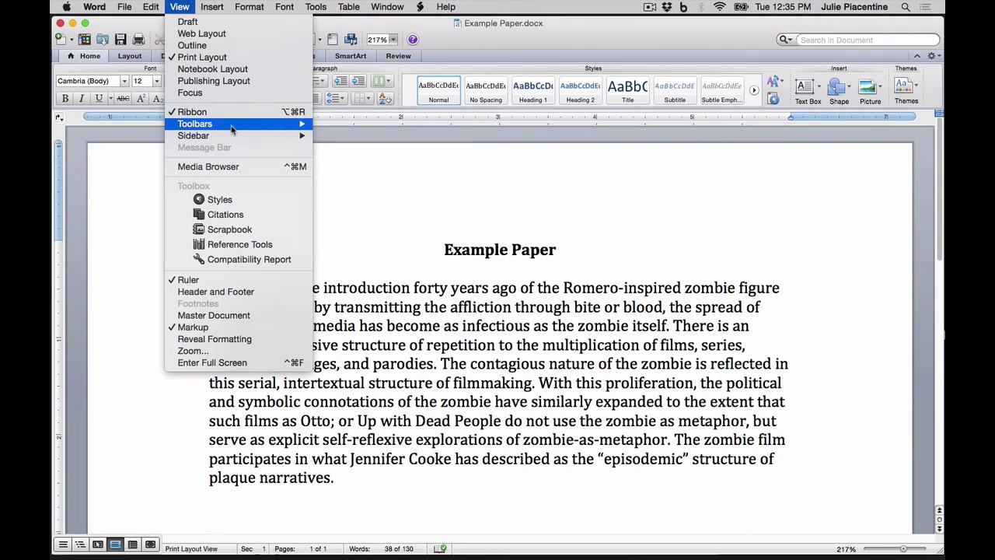
{"action": "mouse_move", "coordinate": [234, 126]}
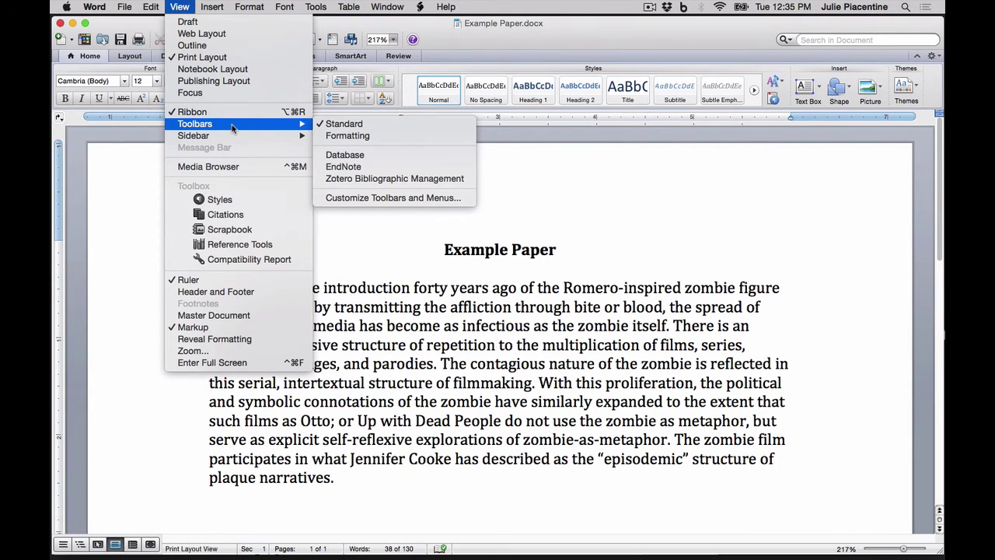
{"action": "left_click", "coordinate": [440, 181]}
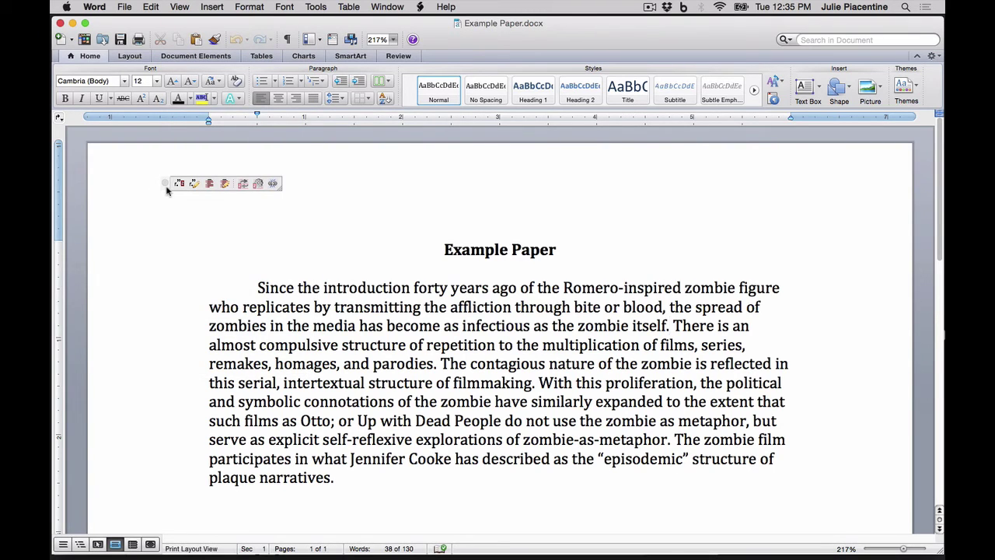
{"action": "left_click_drag", "start_coordinate": [166, 190], "coordinate": [587, 39]}
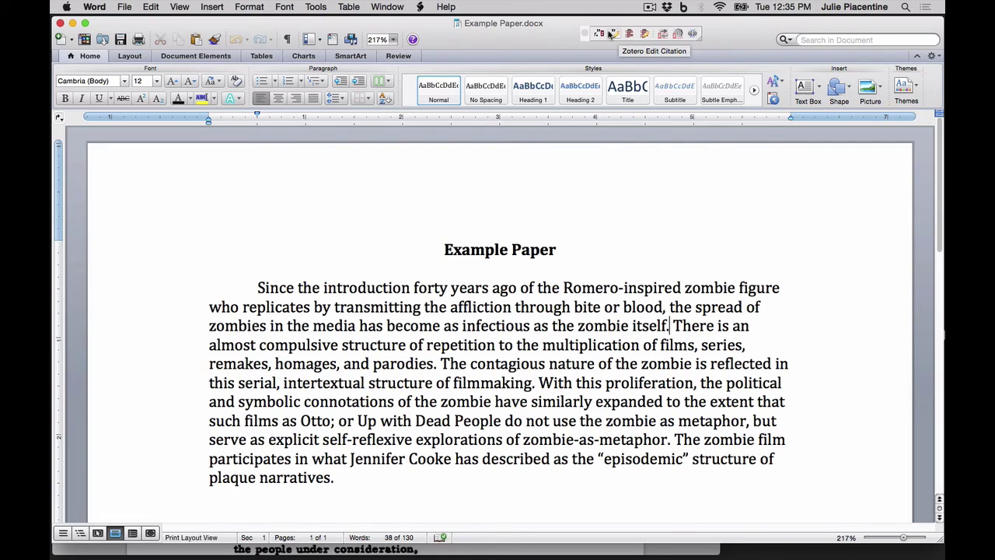
Start a Zotero citation after "the zombie itself." using Chicago Manual of Style 16th edition (full note), displayed as footnotes
{"action": "left_click", "coordinate": [670, 325]}
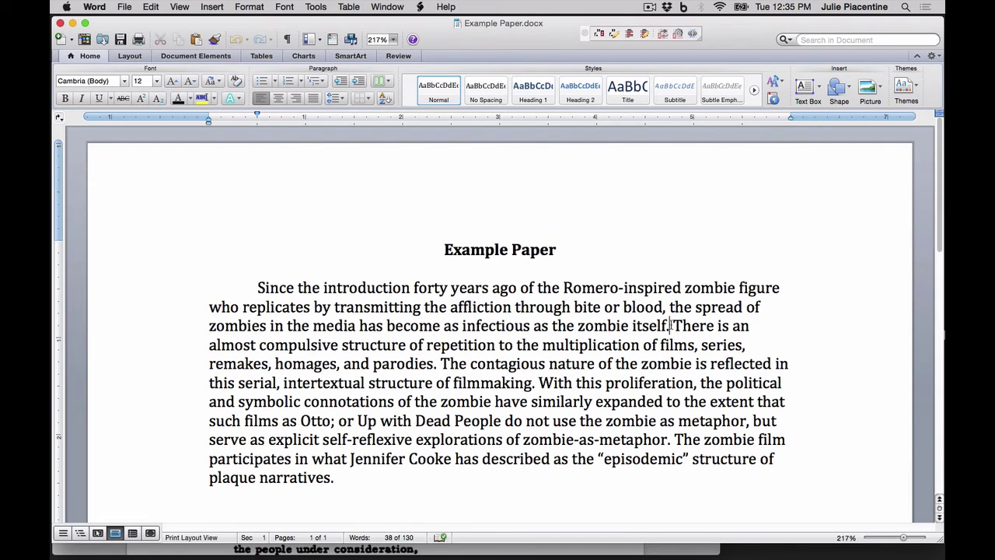
{"action": "left_click", "coordinate": [599, 35]}
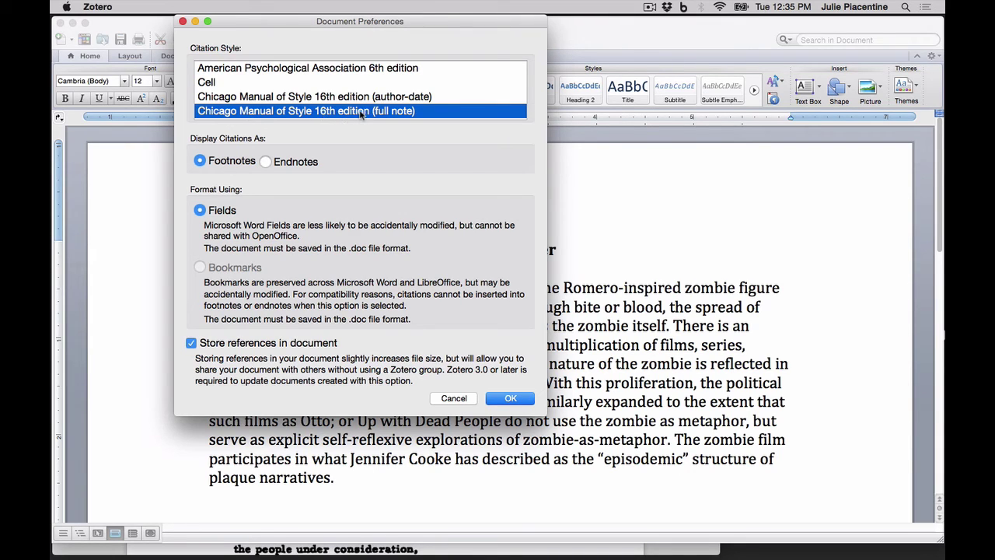
{"action": "left_click", "coordinate": [510, 399]}
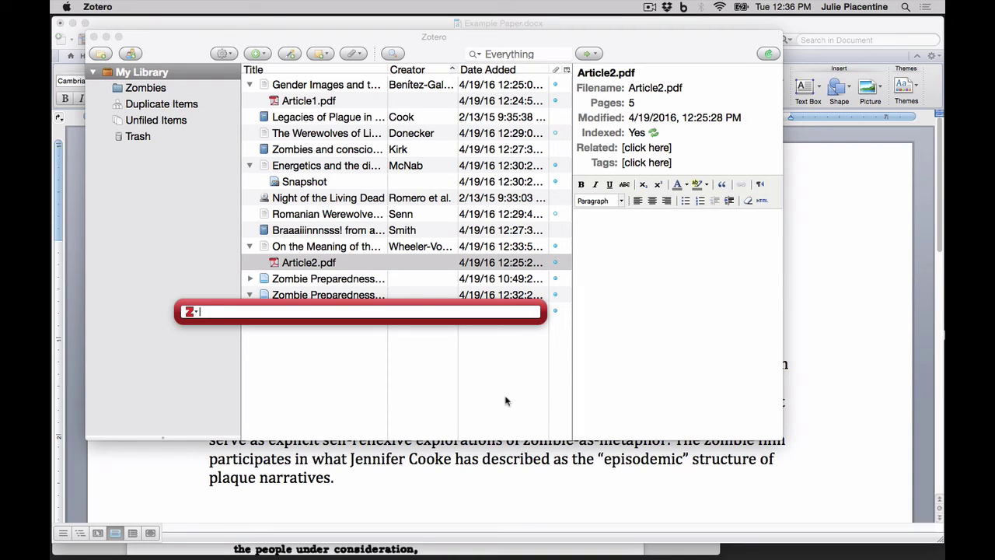
Find Night of the Living Dead in the library, insert it as the citation, and check its footnote
{"action": "type", "text": "romer"}
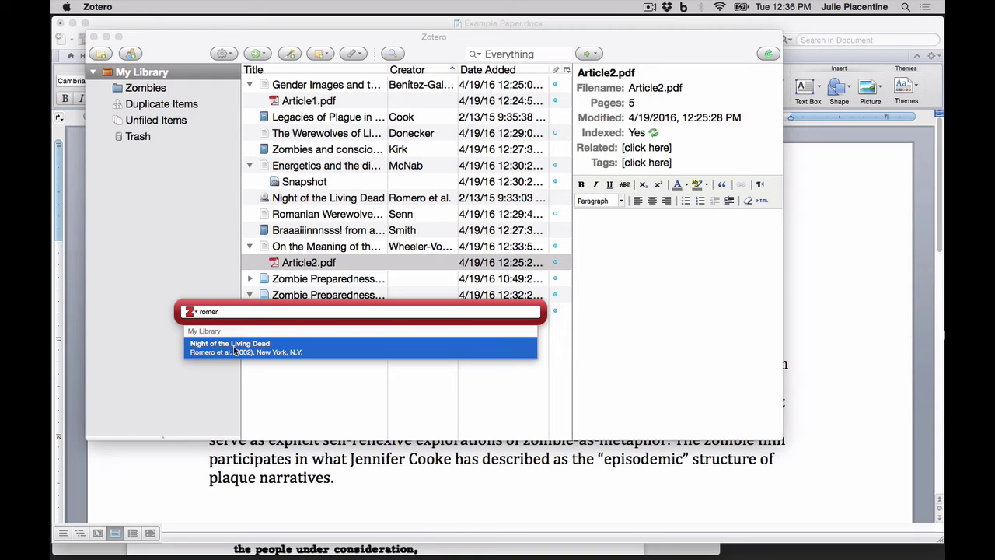
{"action": "left_click", "coordinate": [234, 348]}
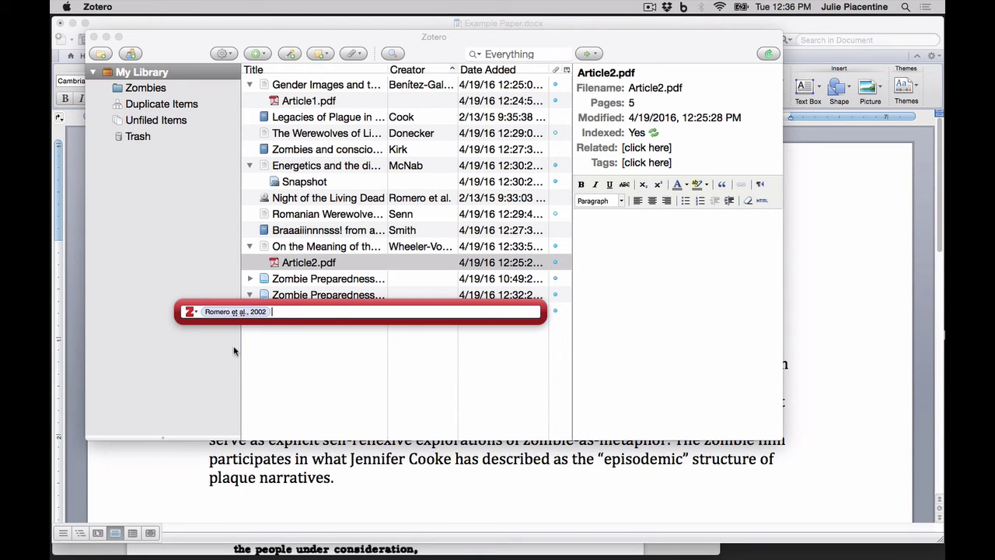
{"action": "key", "text": "Return"}
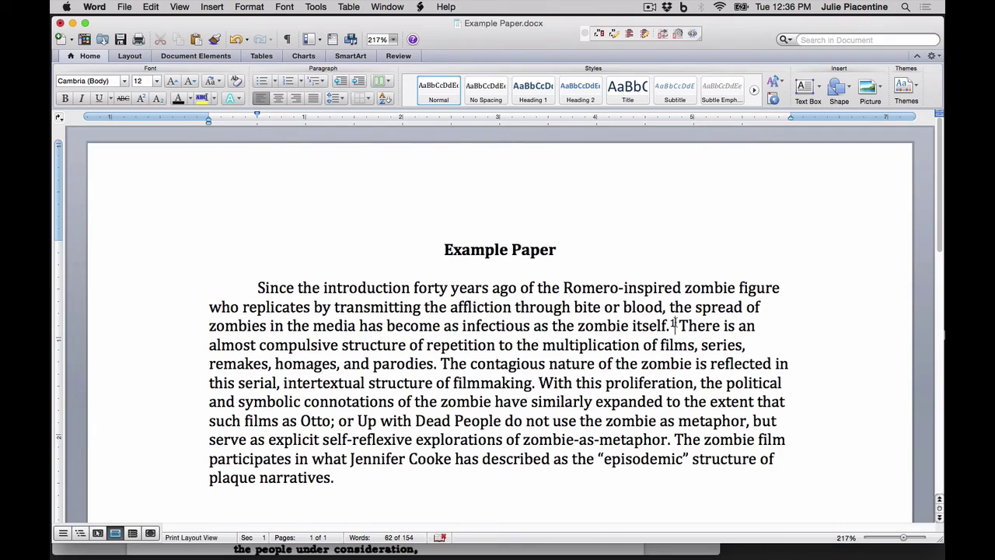
{"action": "mouse_move", "coordinate": [675, 325]}
{"action": "scroll", "coordinate": [518, 326], "scroll_direction": "down", "scroll_amount": 15}
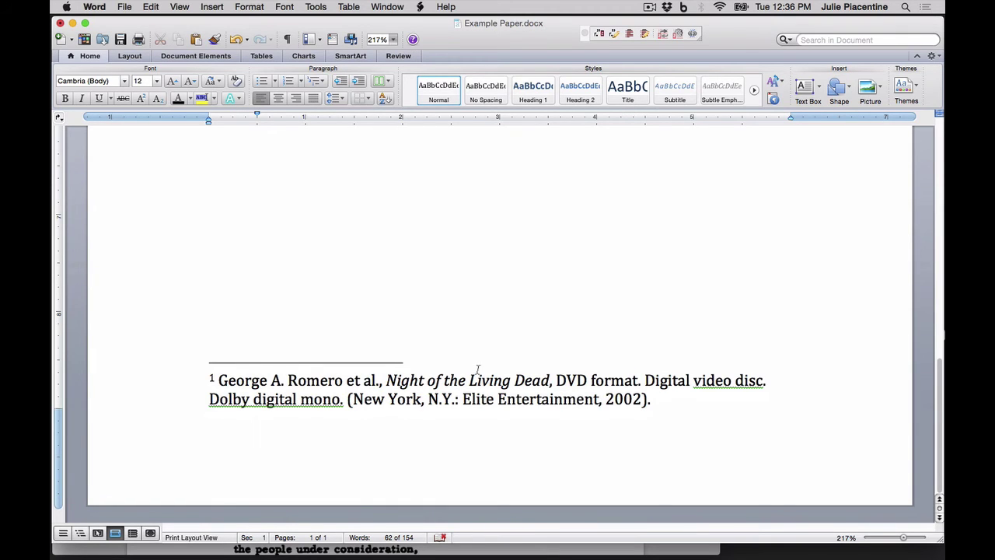
{"action": "scroll", "coordinate": [478, 369], "scroll_direction": "up", "scroll_amount": 15}
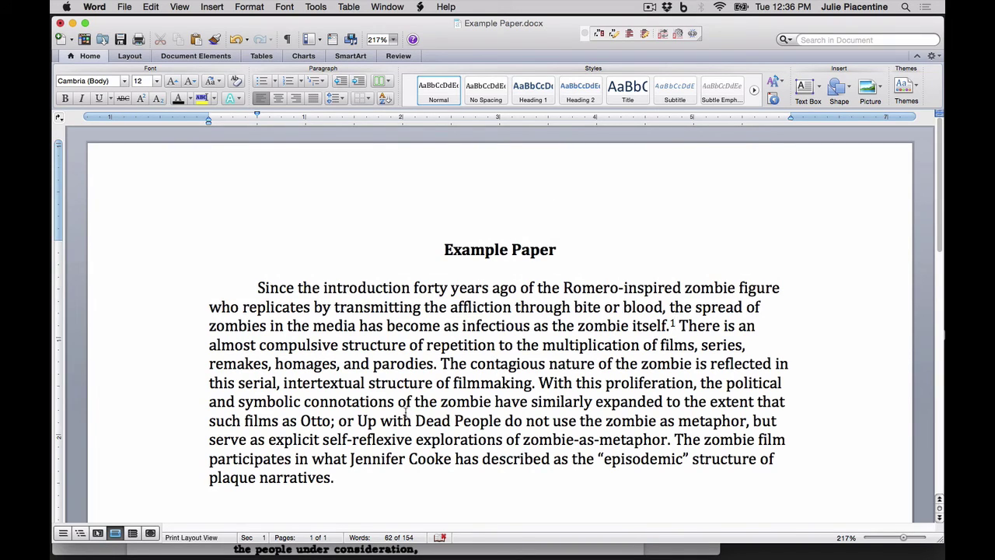
Insert a Zotero citation of Legacies of Plague in Literature, Theory and Film, page 55, at the end of the paragraph
{"action": "left_click", "coordinate": [337, 479]}
{"action": "left_click", "coordinate": [599, 34]}
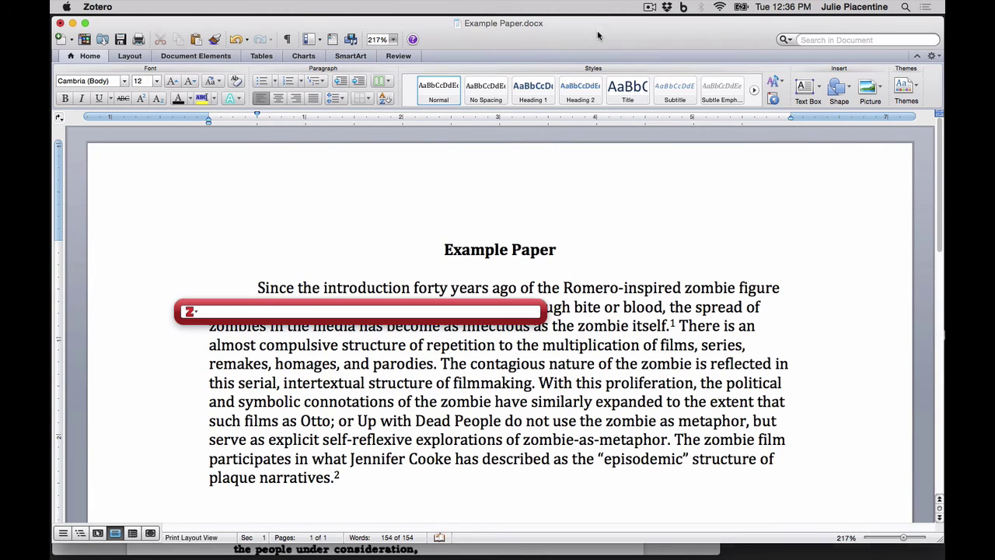
{"action": "type", "text": "cook"}
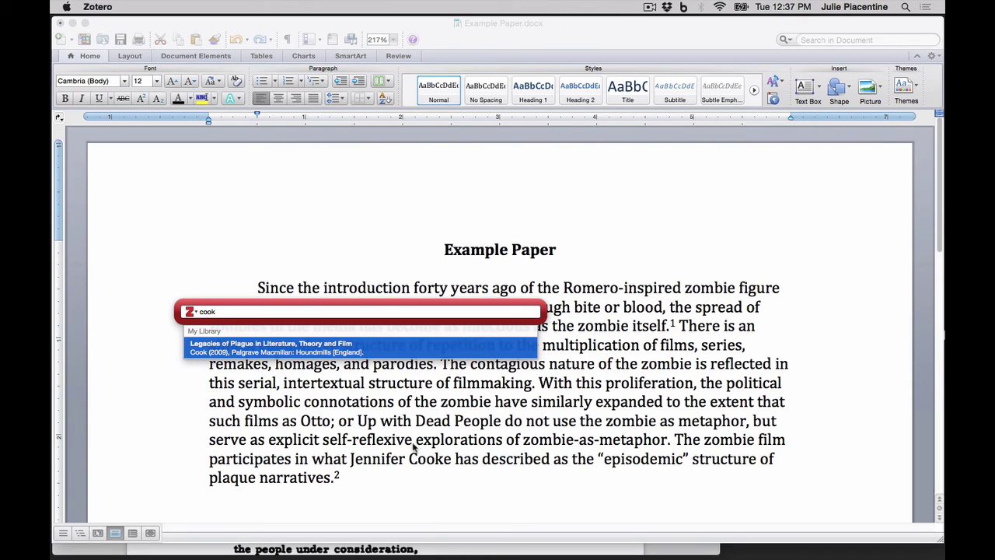
{"action": "left_click", "coordinate": [286, 348]}
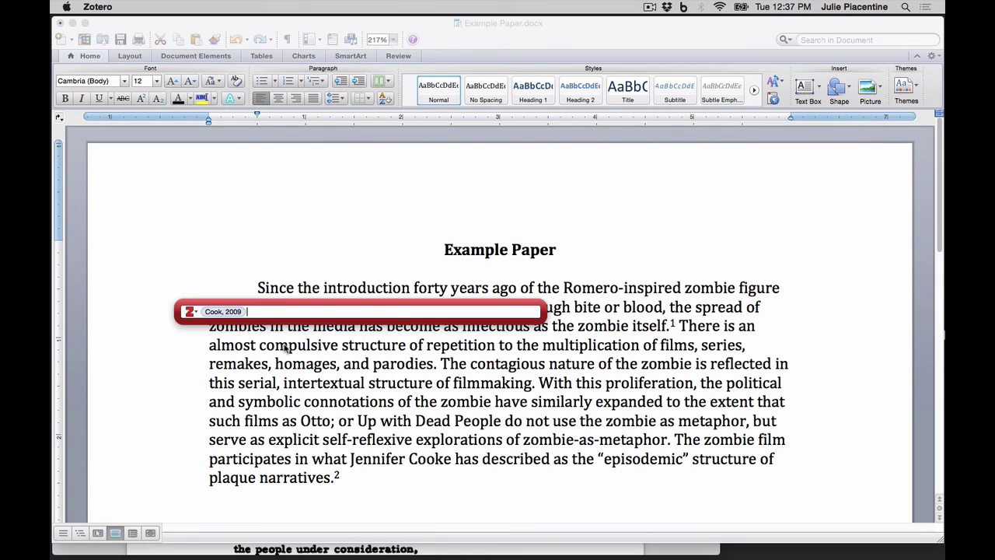
{"action": "left_click", "coordinate": [231, 311]}
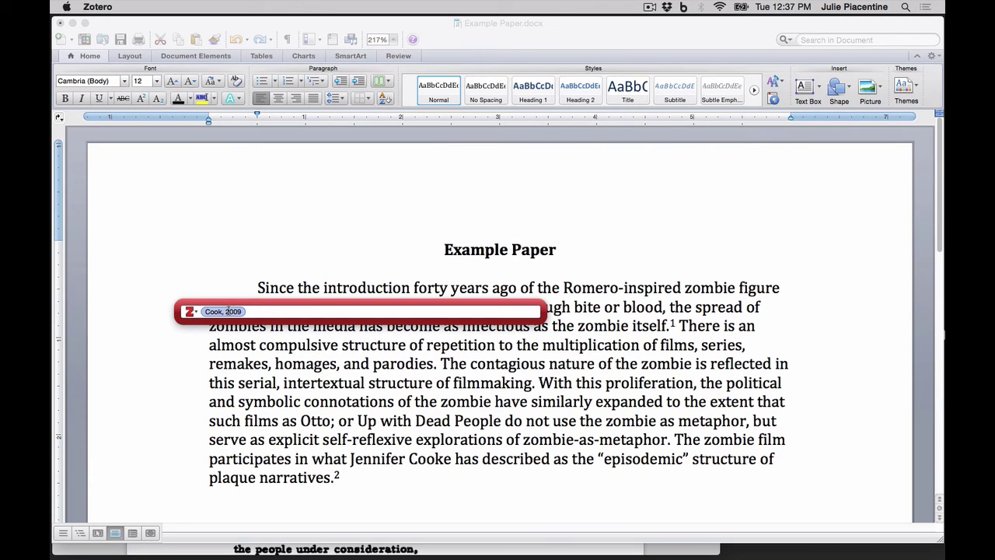
{"action": "left_click", "coordinate": [231, 311]}
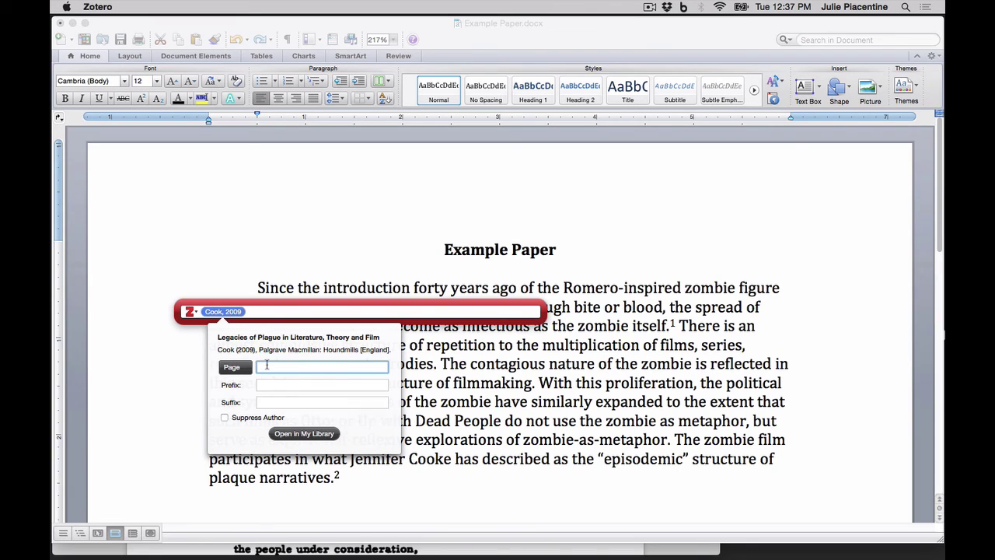
{"action": "type", "text": "55"}
{"action": "key", "text": "Return"}
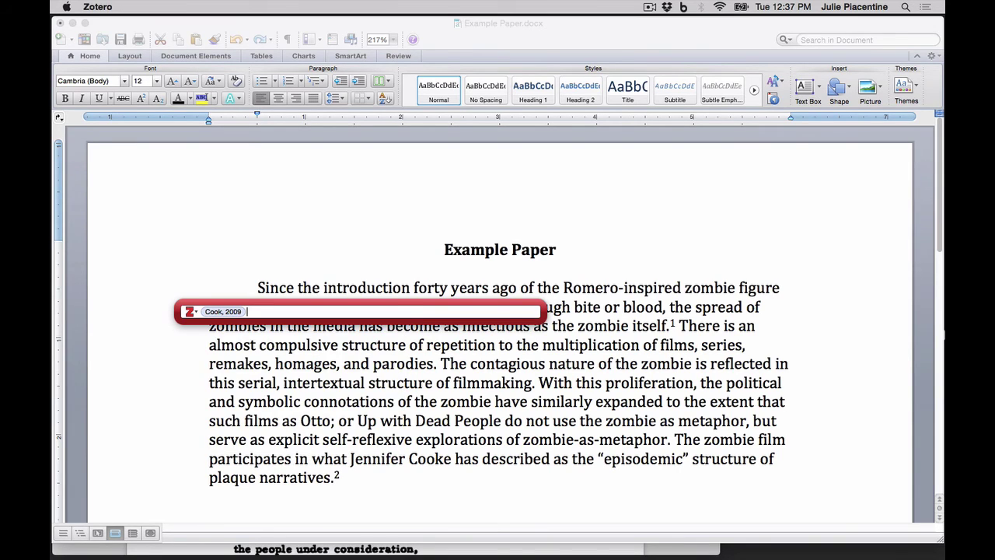
{"action": "key", "text": "Return"}
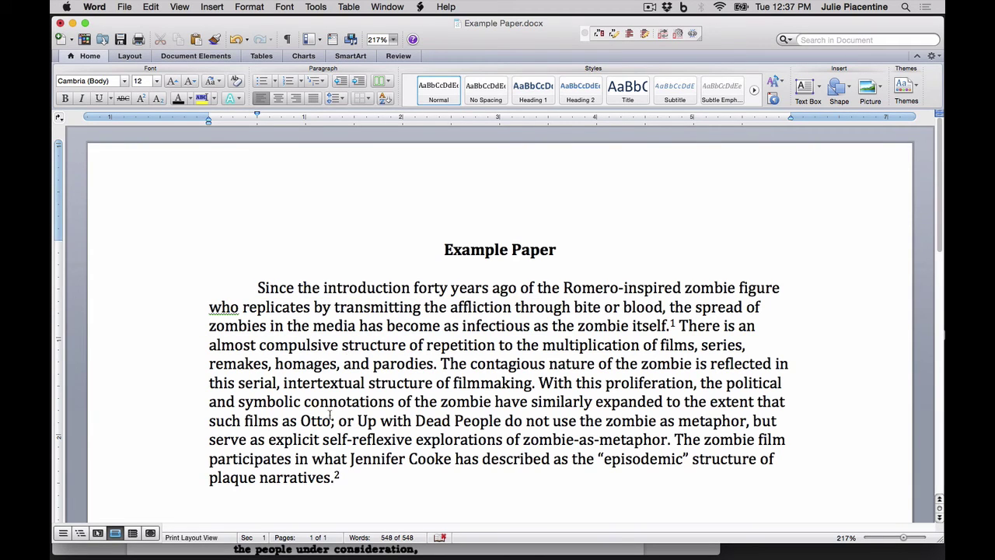
Compare the spelling of the cited author's surname in the paragraph's last sentence with that in footnote 2
{"action": "scroll", "coordinate": [343, 428], "scroll_direction": "down", "scroll_amount": 10}
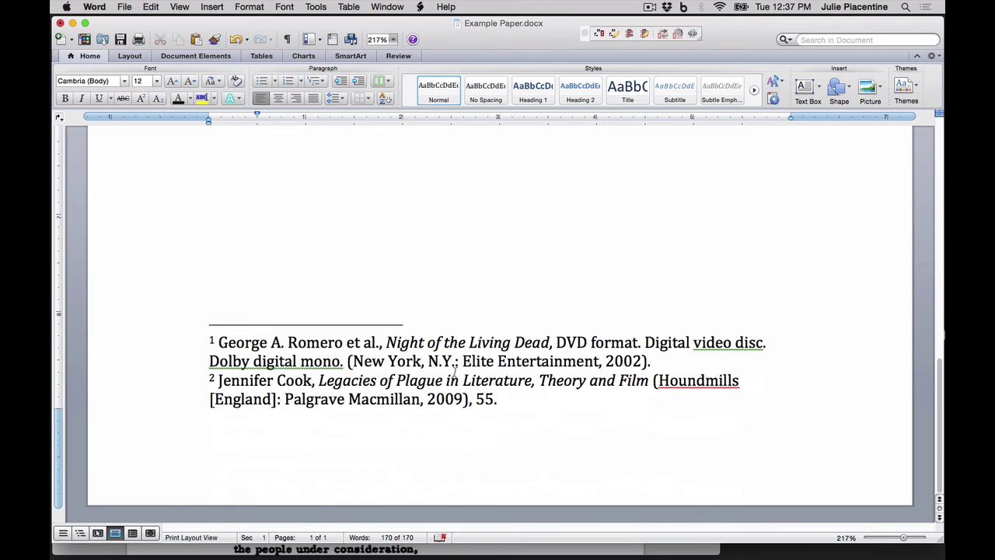
{"action": "scroll", "coordinate": [455, 372], "scroll_direction": "up", "scroll_amount": 10}
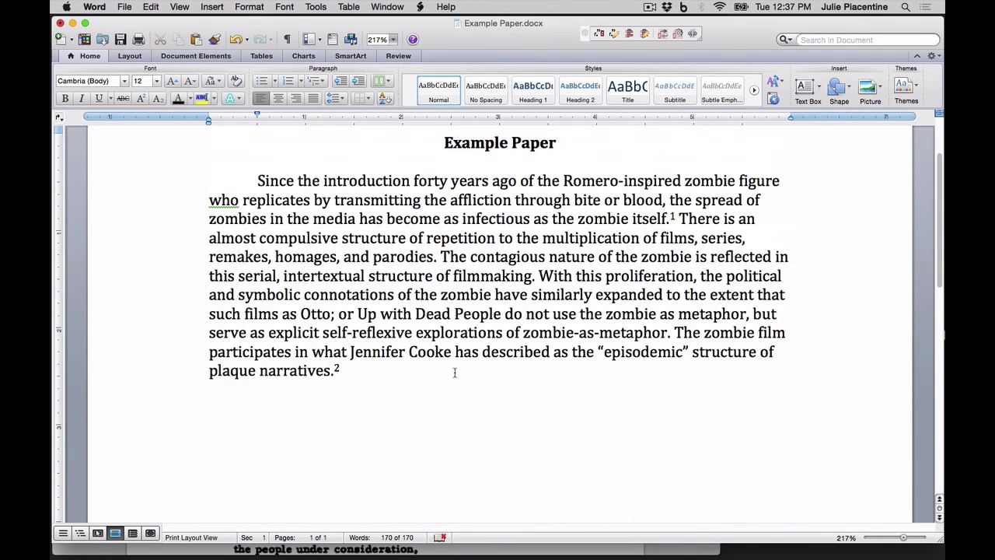
{"action": "double_click", "coordinate": [433, 355]}
{"action": "scroll", "coordinate": [433, 356], "scroll_direction": "down", "scroll_amount": 5}
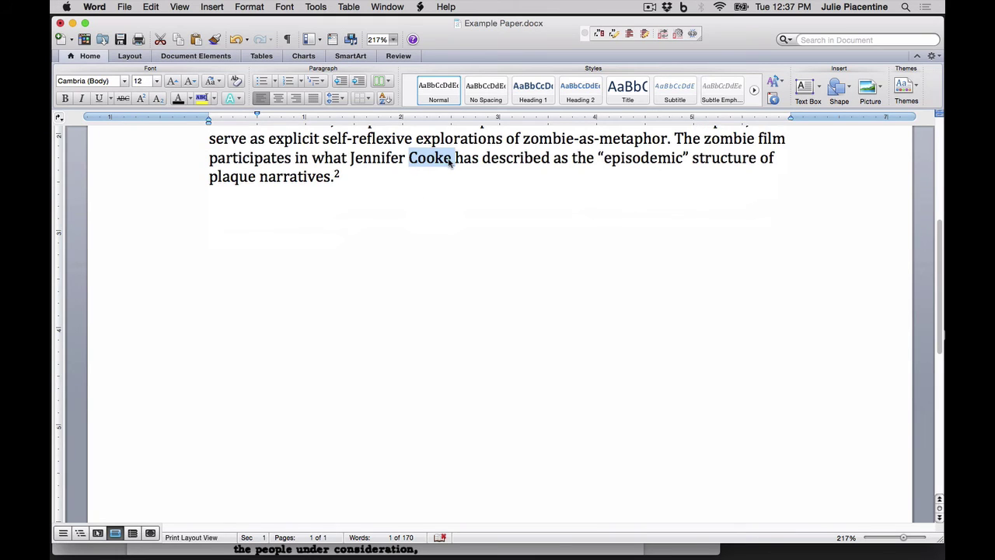
{"action": "scroll", "coordinate": [444, 282], "scroll_direction": "down", "scroll_amount": 10}
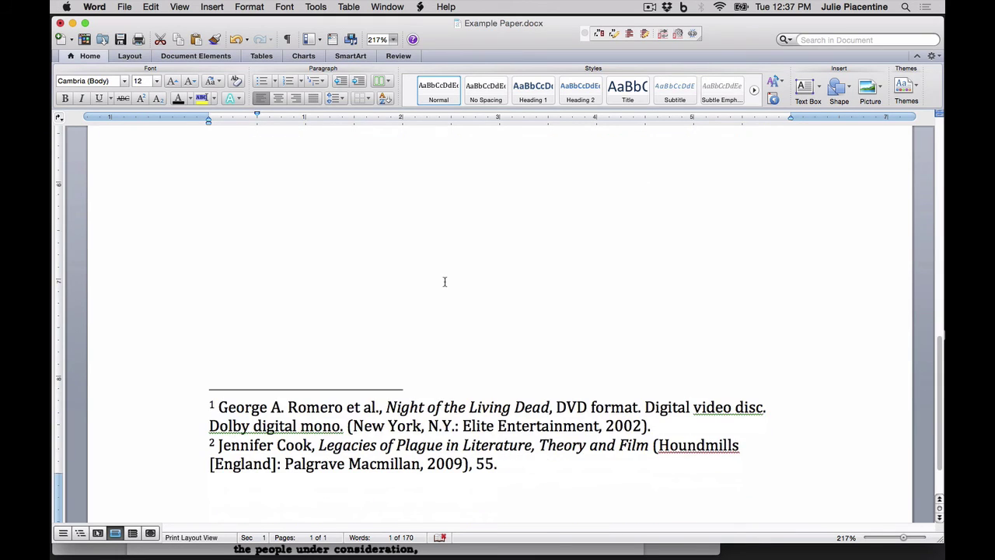
{"action": "double_click", "coordinate": [299, 445]}
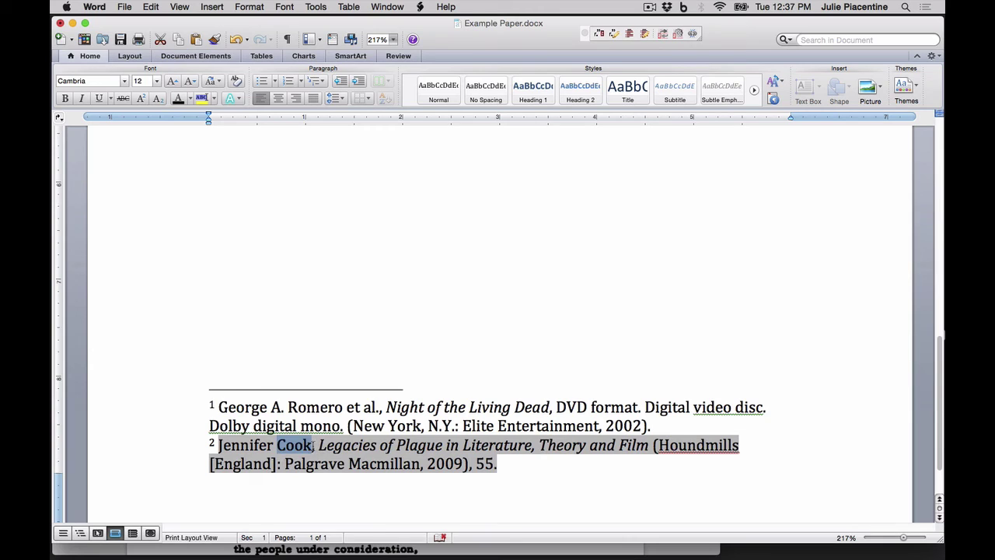
{"action": "left_click", "coordinate": [314, 445]}
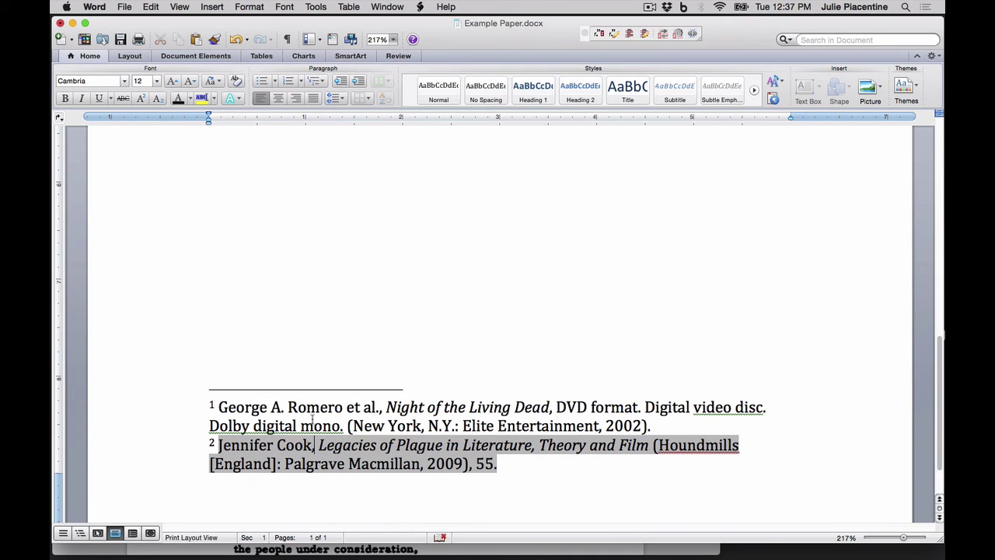
{"action": "scroll", "coordinate": [365, 329], "scroll_direction": "up", "scroll_amount": 6}
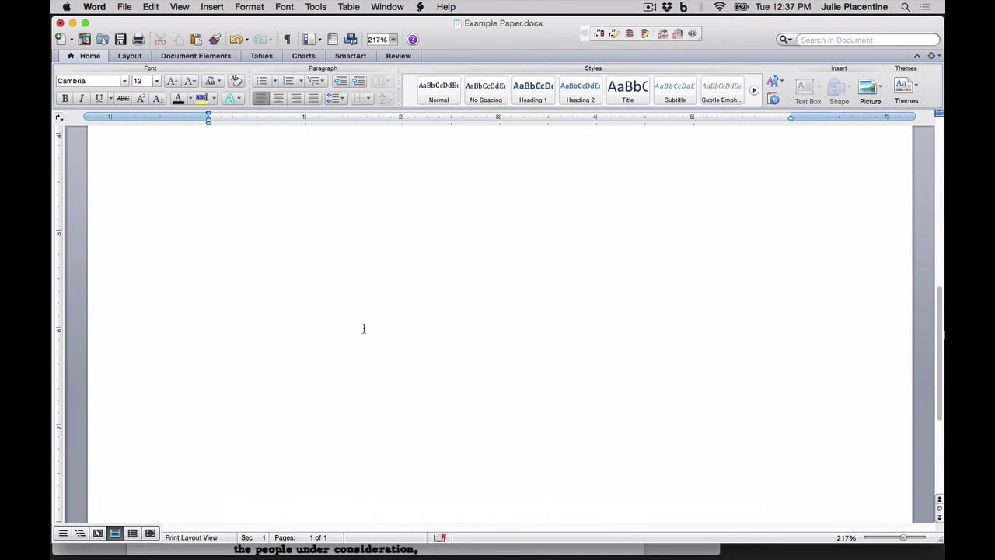
{"action": "double_click", "coordinate": [426, 141]}
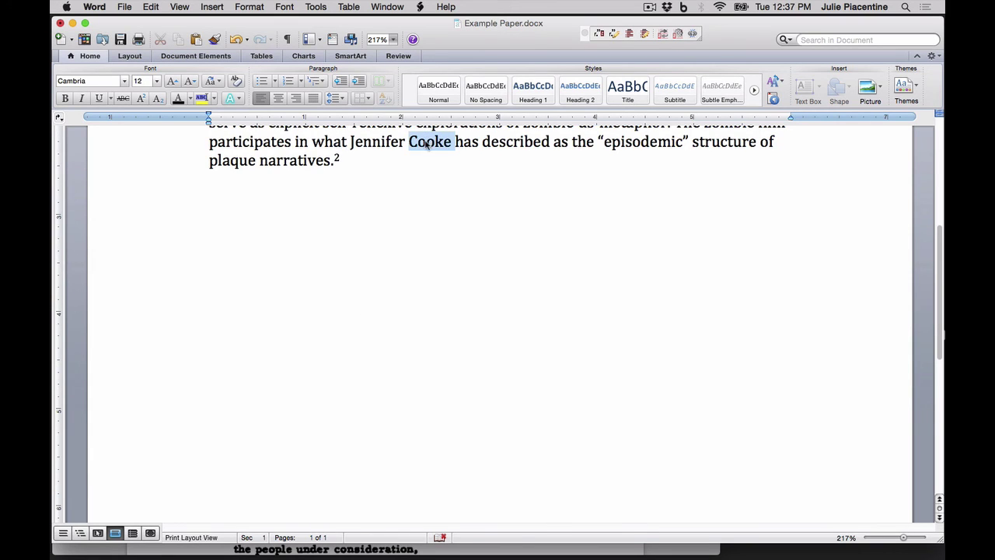
{"action": "scroll", "coordinate": [422, 245], "scroll_direction": "down", "scroll_amount": 6}
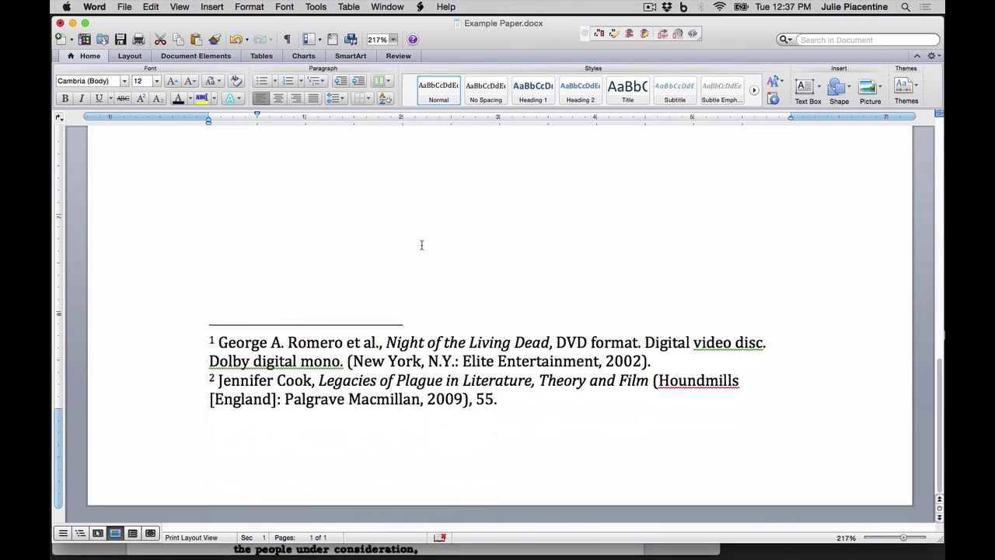
Edit the Zotero citation in footnote 2 and open its source record in My Library
{"action": "triple_click", "coordinate": [304, 384]}
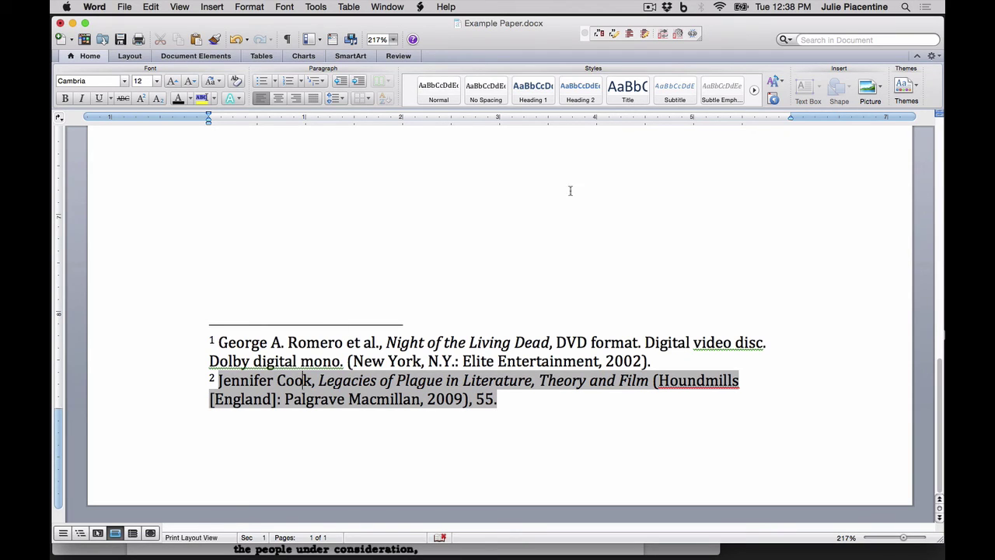
{"action": "left_click", "coordinate": [614, 36]}
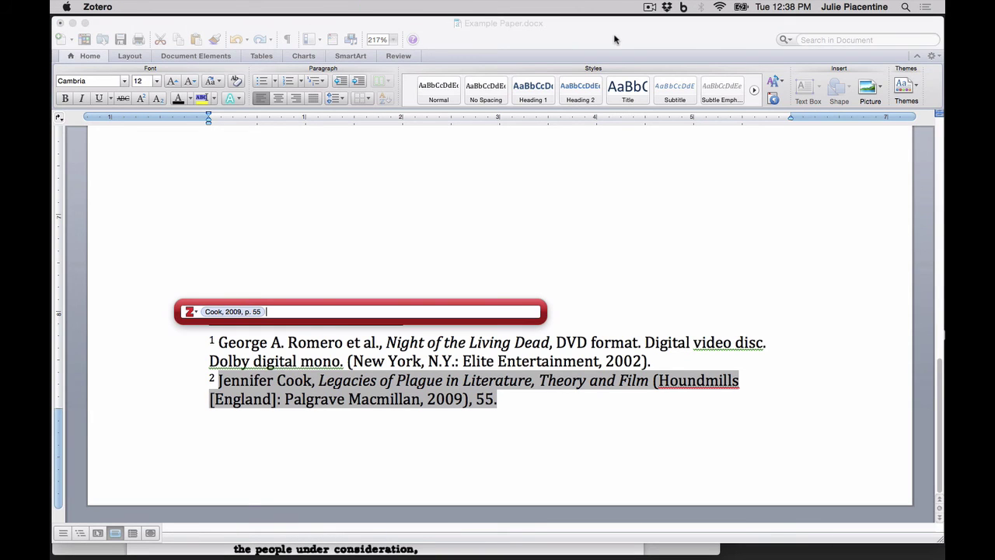
{"action": "left_click", "coordinate": [224, 311]}
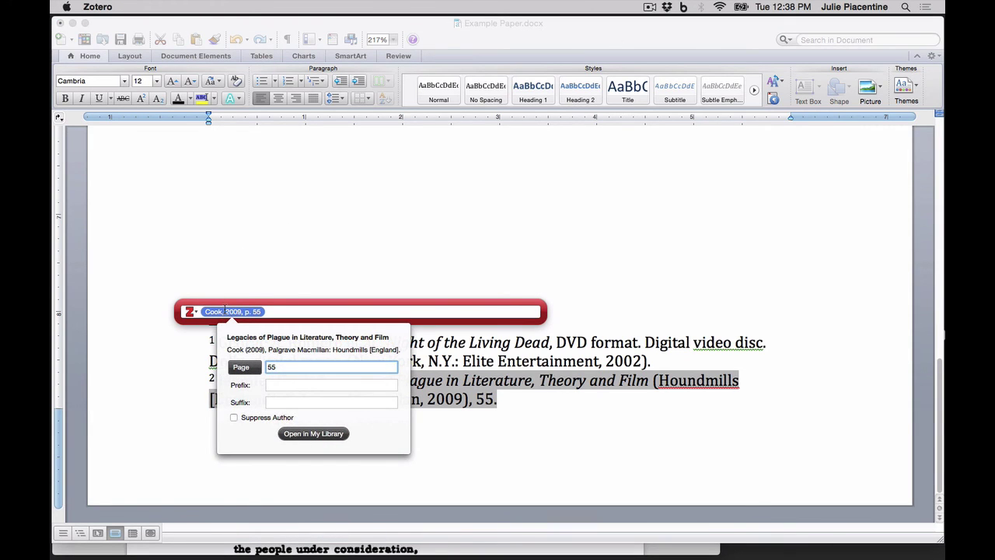
{"action": "left_click", "coordinate": [314, 434]}
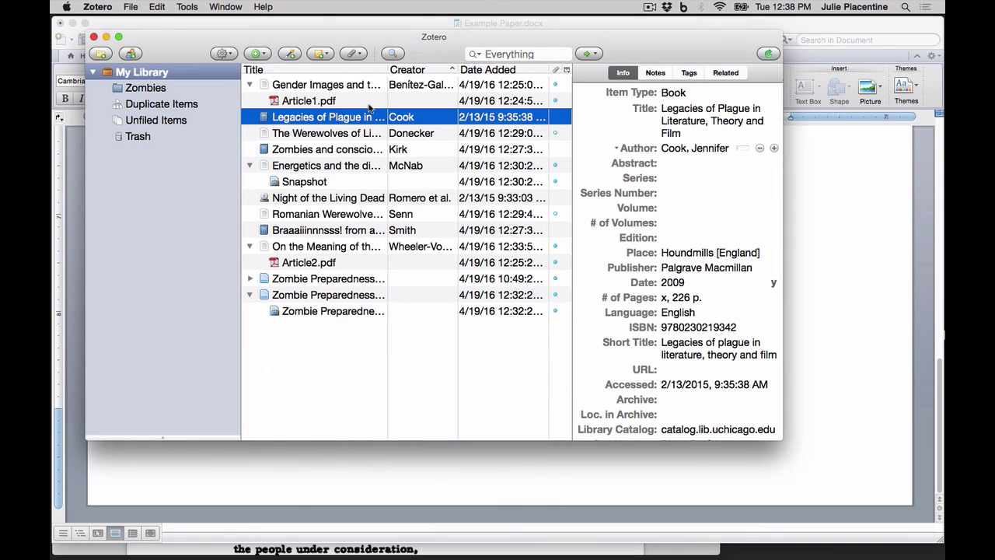
Add the missing final "e" to the author's surname in the Legacies of Plague in Literature, Theory and Film record
{"action": "left_click", "coordinate": [690, 148]}
{"action": "left_click", "coordinate": [690, 147]}
{"action": "type", "text": "e"}
{"action": "left_click", "coordinate": [675, 179]}
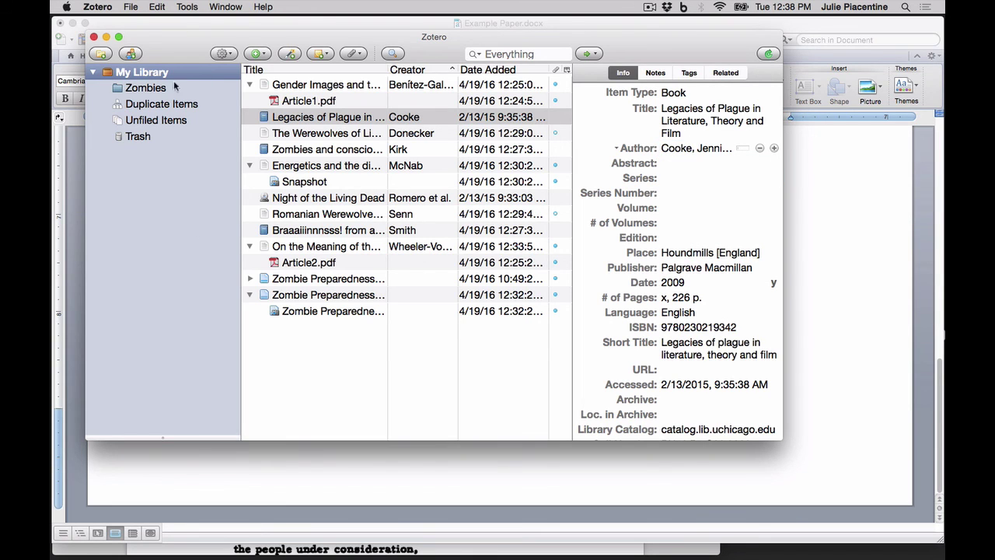
Switch back to the Word paper and update the footnote 2 citation with the corrected source record
{"action": "left_click", "coordinate": [233, 485]}
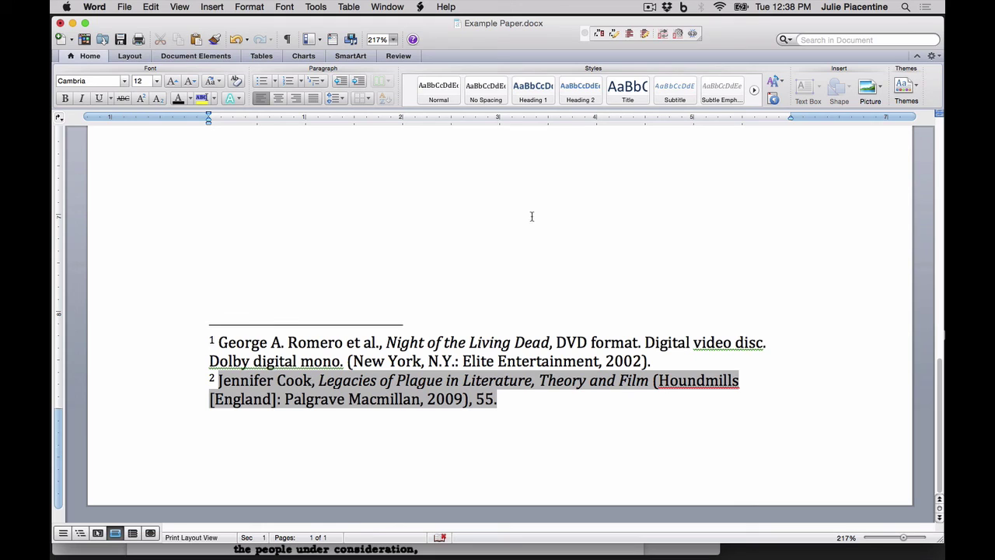
{"action": "left_click", "coordinate": [666, 37]}
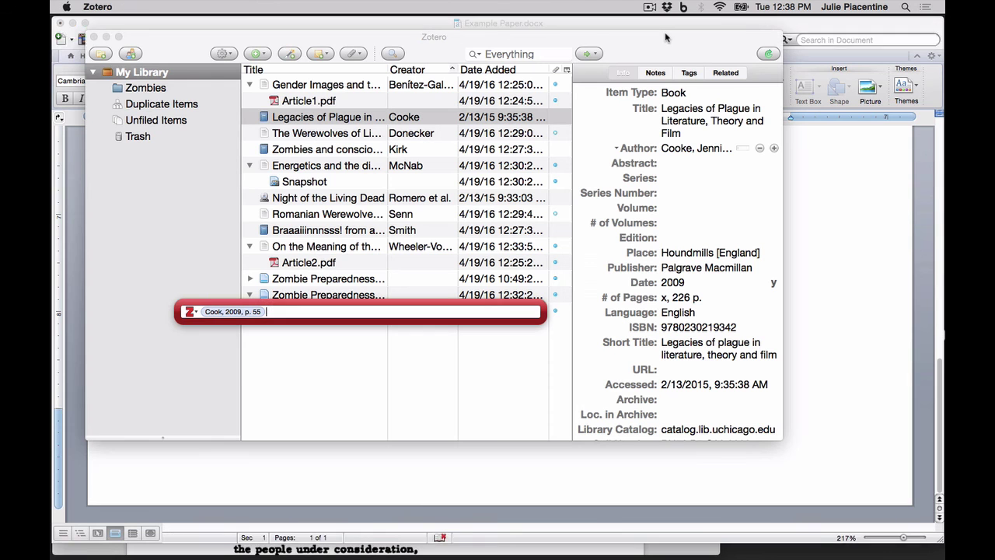
{"action": "key", "text": "Return"}
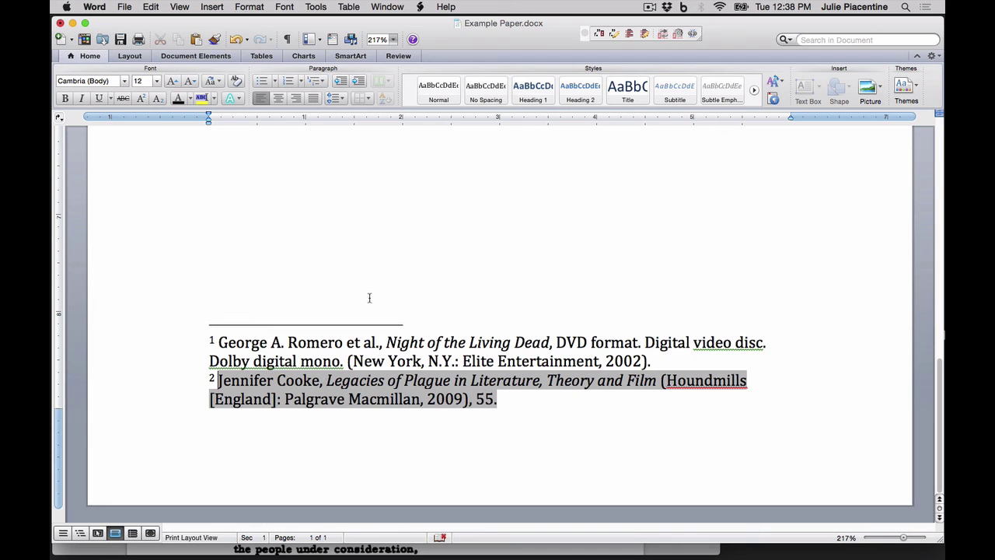
Add a "Cited References" heading on a new line after the last paragraph and insert the Zotero bibliography beneath it
{"action": "scroll", "coordinate": [370, 297], "scroll_direction": "up", "scroll_amount": 5}
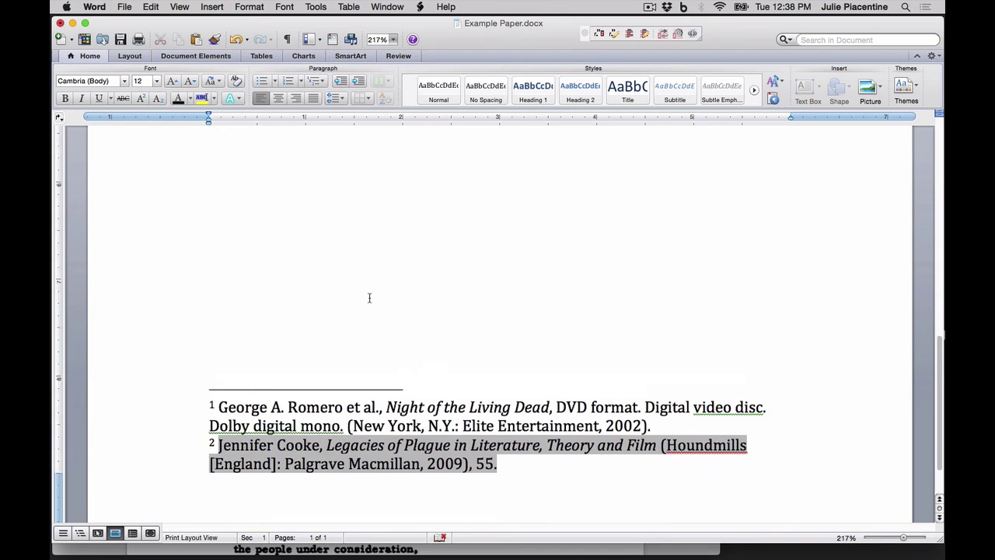
{"action": "scroll", "coordinate": [369, 298], "scroll_direction": "up", "scroll_amount": 5}
{"action": "left_click", "coordinate": [363, 291]}
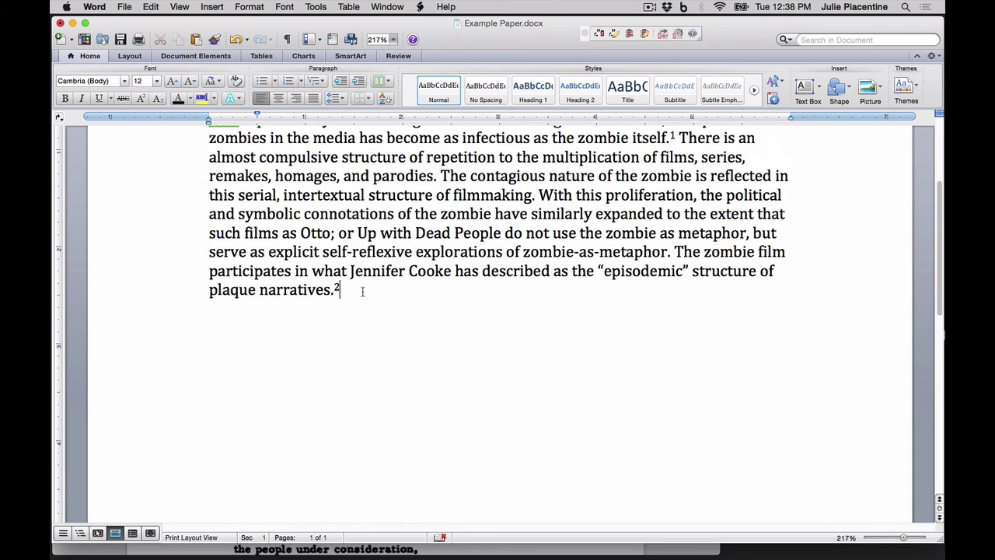
{"action": "key", "text": "Return"}
{"action": "type", "text": "Cited References"}
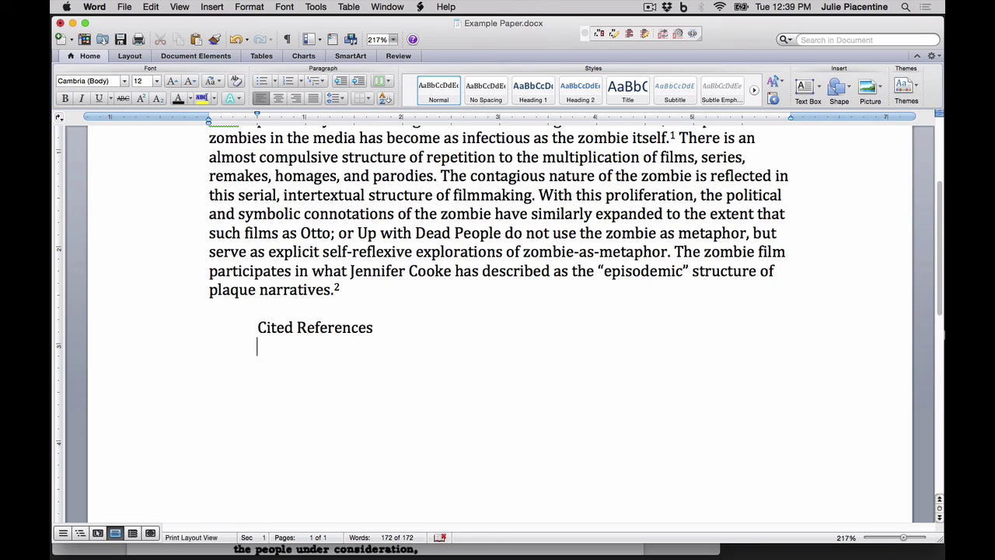
{"action": "left_click", "coordinate": [630, 34]}
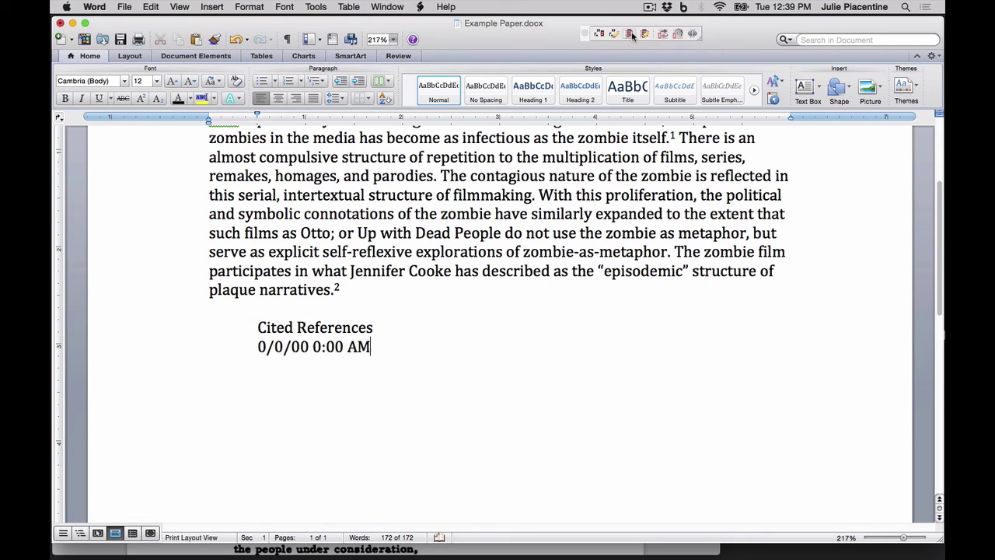